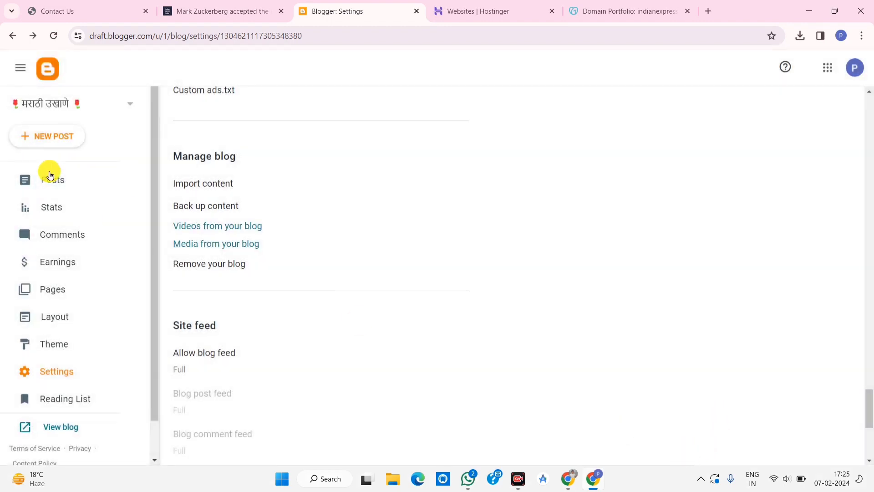
Look over the post list and its status filter options for the मराठी उखाणे blog.
{"action": "left_click", "coordinate": [49, 176]}
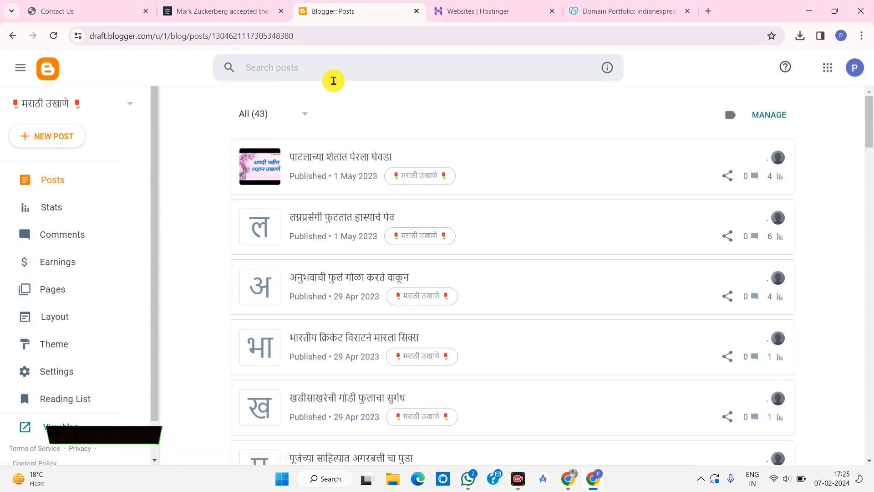
{"action": "left_click", "coordinate": [278, 116]}
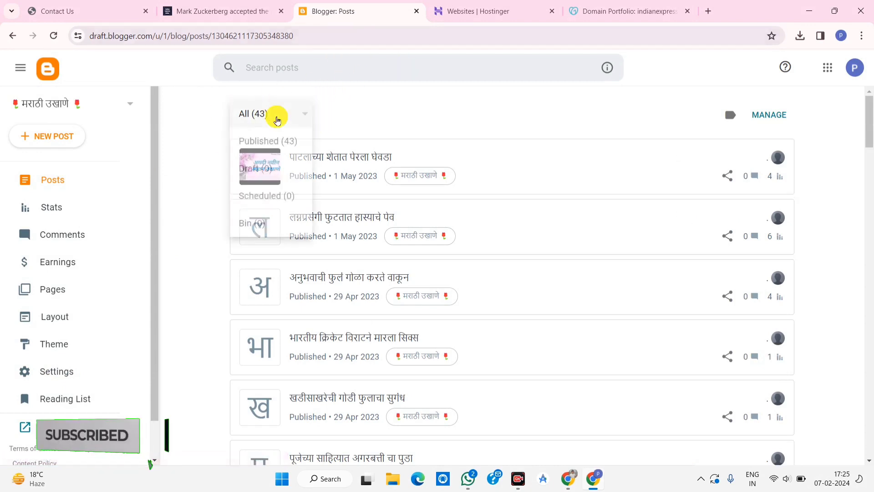
{"action": "left_click", "coordinate": [390, 122]}
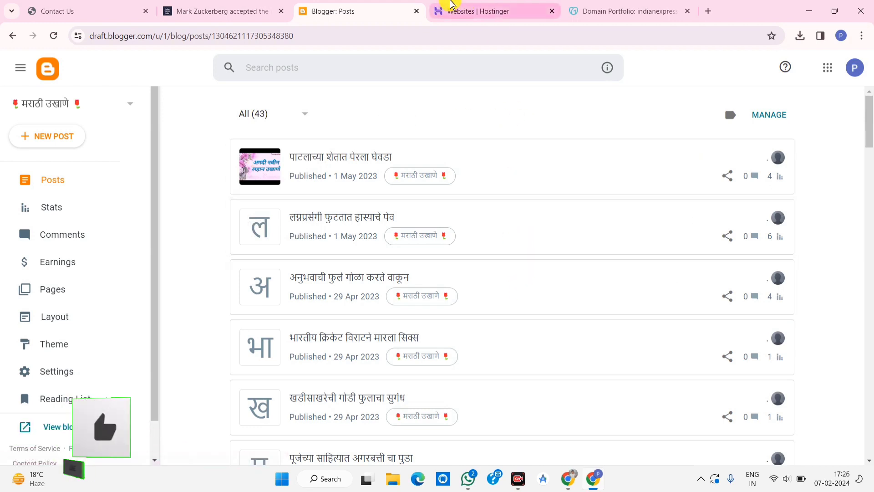
Switch to Hostinger and look over the account's home page and website list.
{"action": "left_click", "coordinate": [465, 5]}
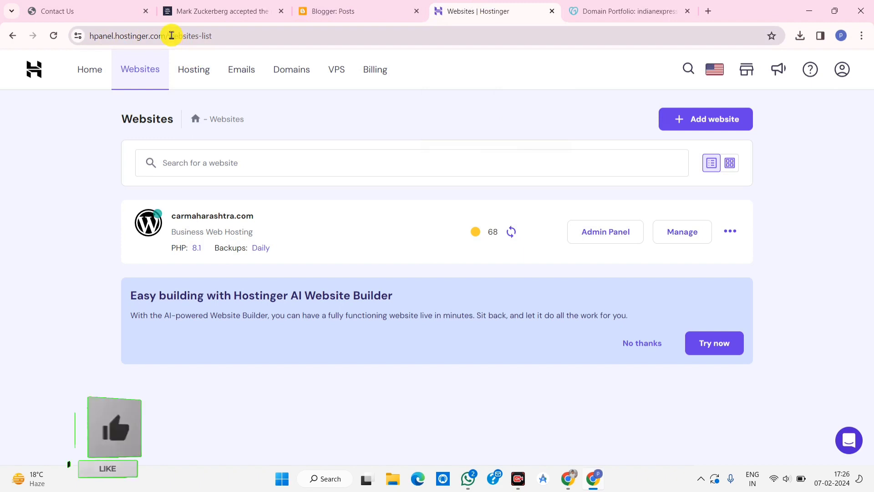
{"action": "left_click", "coordinate": [109, 36]}
{"action": "left_click_drag", "start_coordinate": [109, 36], "coordinate": [216, 38]}
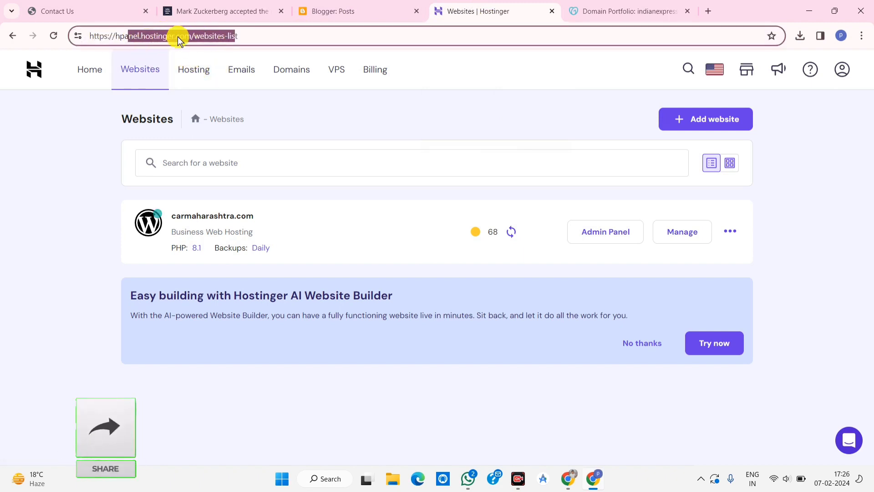
{"action": "left_click", "coordinate": [89, 81]}
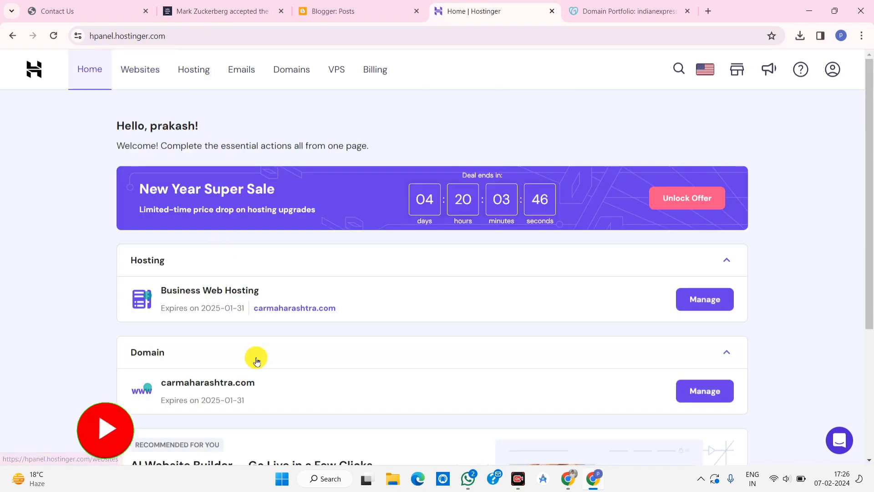
{"action": "scroll", "coordinate": [279, 404], "scroll_direction": "down", "scroll_amount": 4}
{"action": "scroll", "coordinate": [279, 403], "scroll_direction": "up", "scroll_amount": 4}
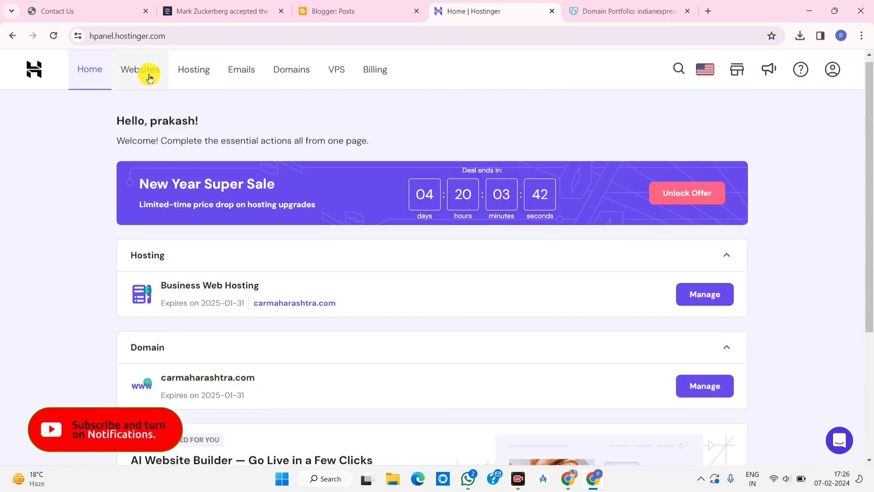
{"action": "left_click", "coordinate": [134, 69]}
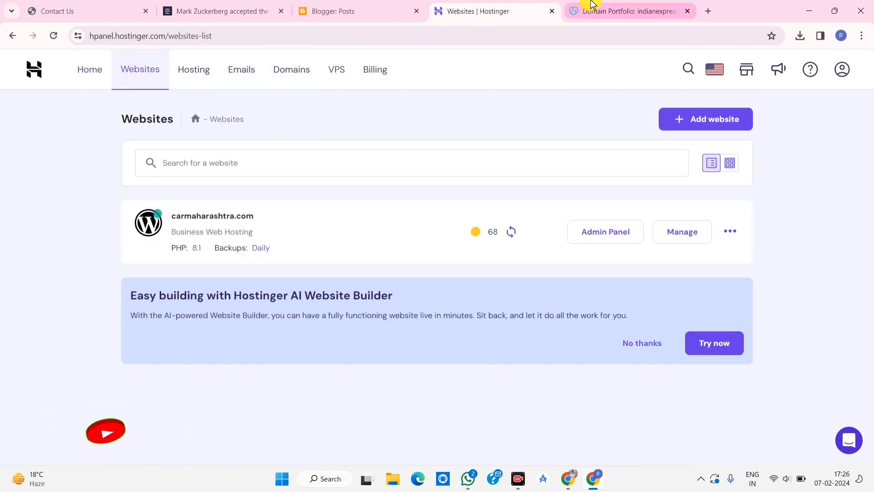
Return to Blogger, open the Indian express today blog's live site and look through its home page.
{"action": "left_click", "coordinate": [331, 9]}
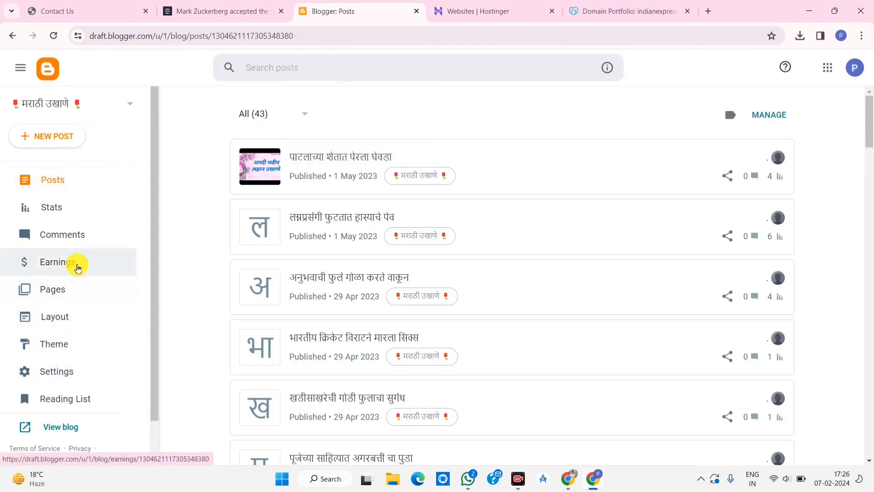
{"action": "left_click", "coordinate": [76, 425]}
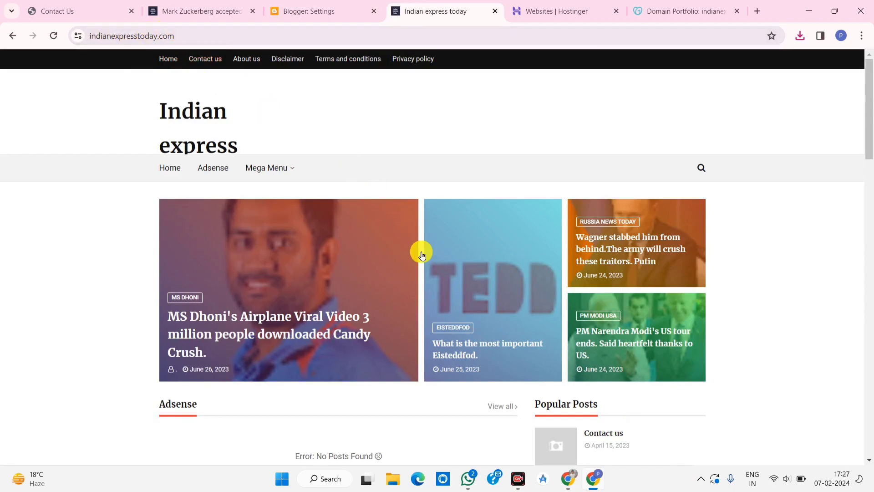
{"action": "scroll", "coordinate": [442, 303], "scroll_direction": "down", "scroll_amount": 20}
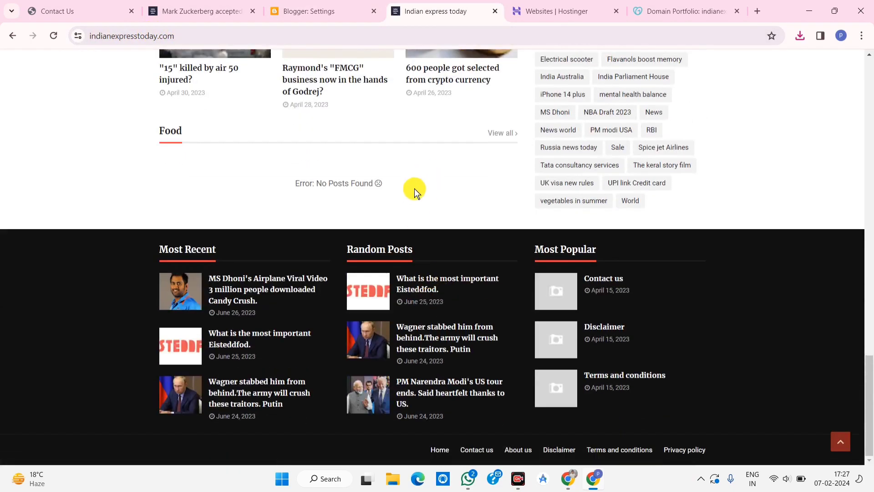
{"action": "scroll", "coordinate": [430, 189], "scroll_direction": "up", "scroll_amount": 20}
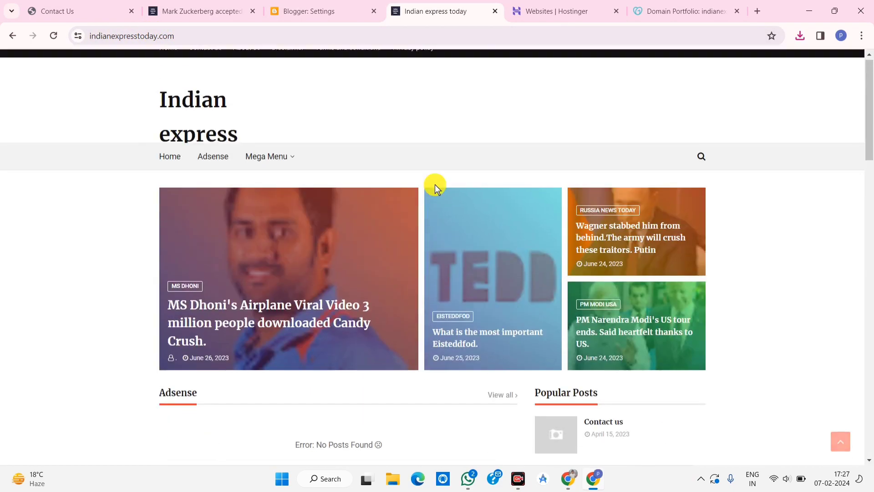
Open the Indian express today post list in Blogger and check the domain name on its live site.
{"action": "left_click", "coordinate": [350, 9]}
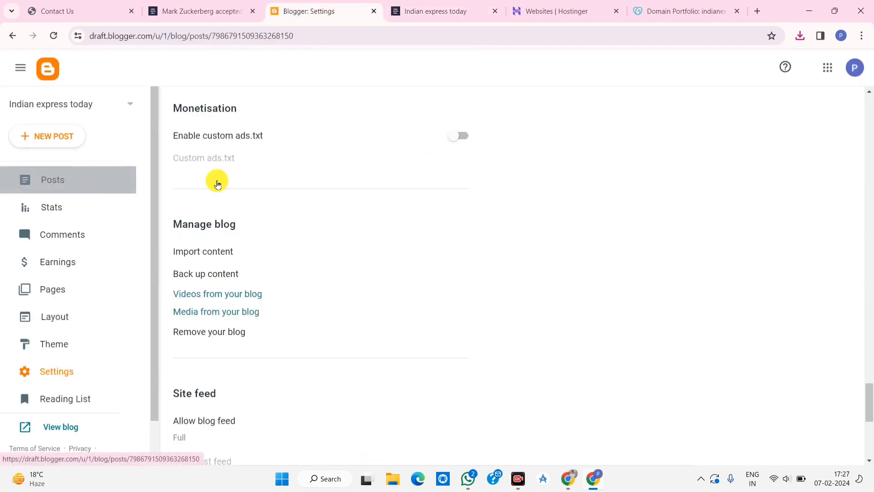
{"action": "left_click", "coordinate": [591, 9]}
{"action": "left_click", "coordinate": [446, 6]}
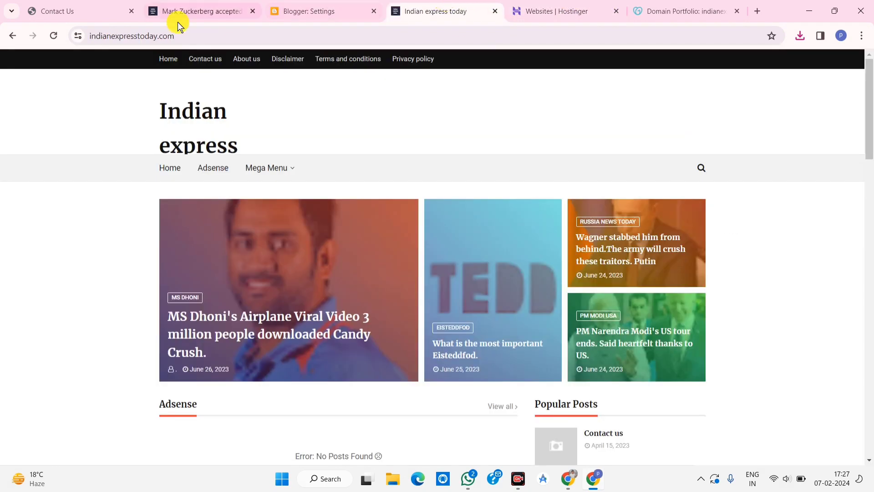
{"action": "left_click_drag", "start_coordinate": [139, 35], "coordinate": [190, 36]}
Switch to GoDaddy and open the dashboard of the indianexpresstoday business.
{"action": "left_click", "coordinate": [695, 6]}
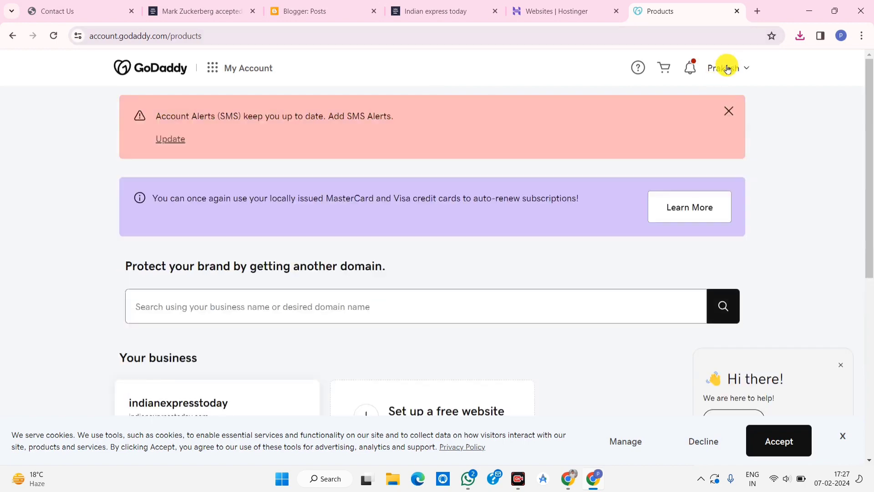
{"action": "scroll", "coordinate": [449, 269], "scroll_direction": "down", "scroll_amount": 4}
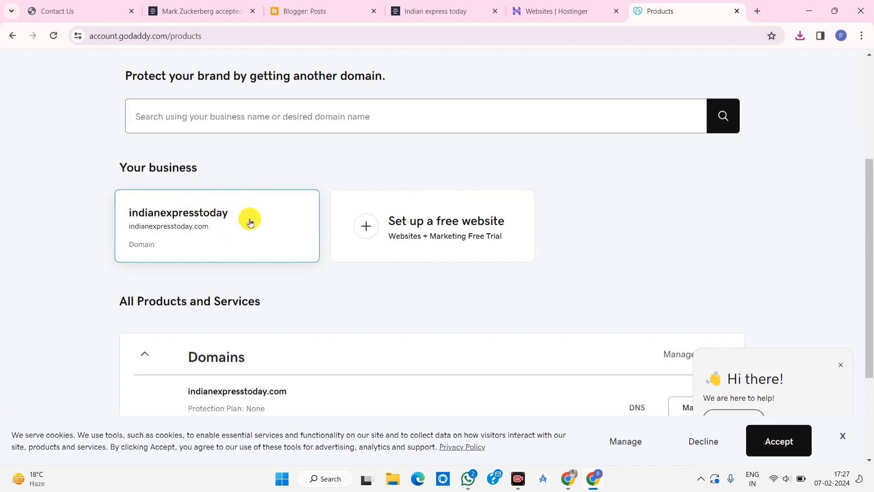
{"action": "left_click", "coordinate": [208, 220]}
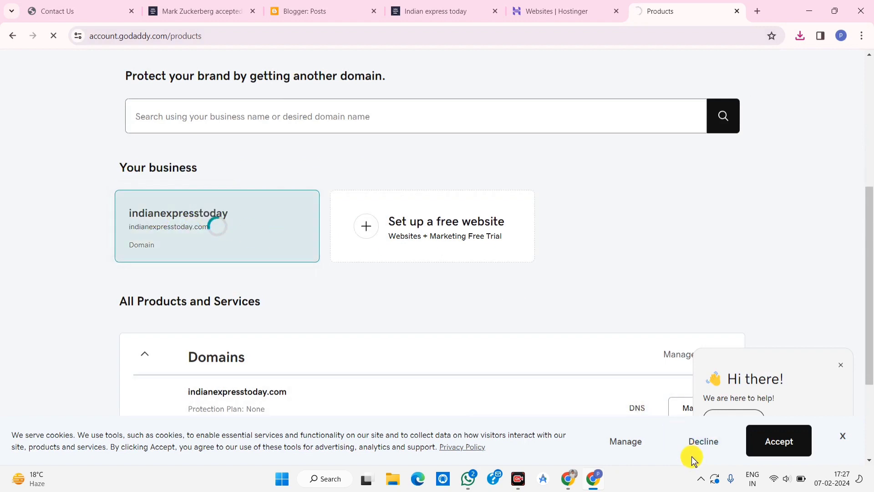
Compare the Blogger post list, the live site's web address and the Hostinger website list.
{"action": "left_click", "coordinate": [332, 7]}
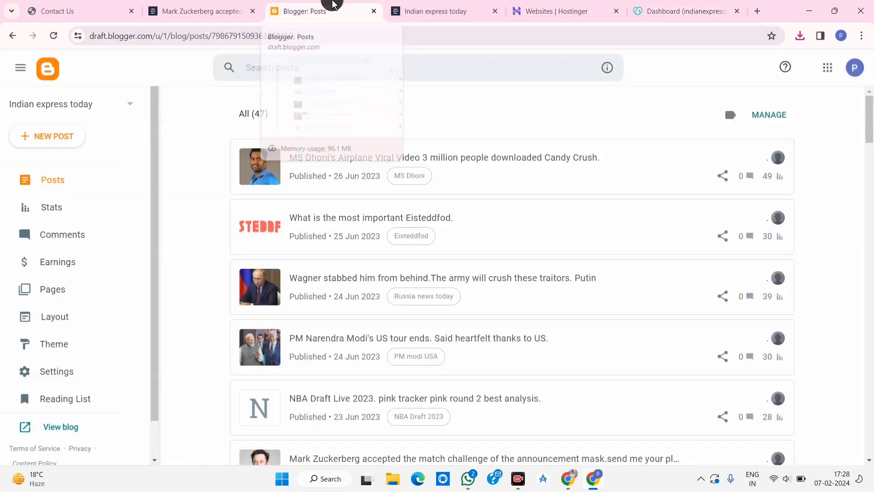
{"action": "left_click", "coordinate": [433, 7]}
{"action": "left_click", "coordinate": [523, 6]}
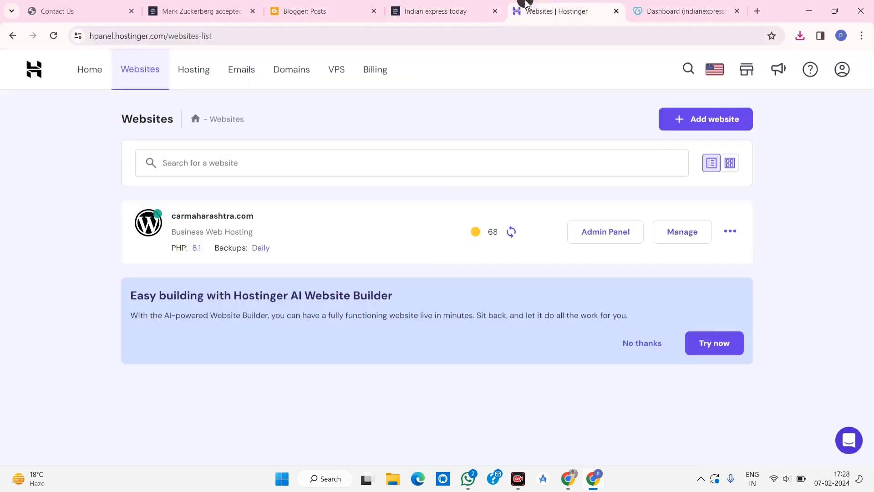
{"action": "left_click", "coordinate": [433, 10]}
{"action": "left_click_drag", "start_coordinate": [184, 36], "coordinate": [223, 36]}
{"action": "left_click", "coordinate": [542, 9]}
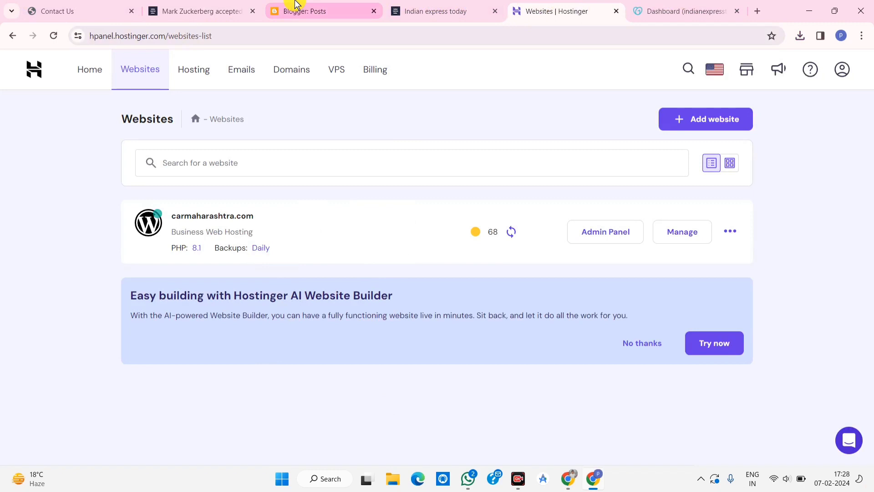
{"action": "left_click", "coordinate": [337, 5]}
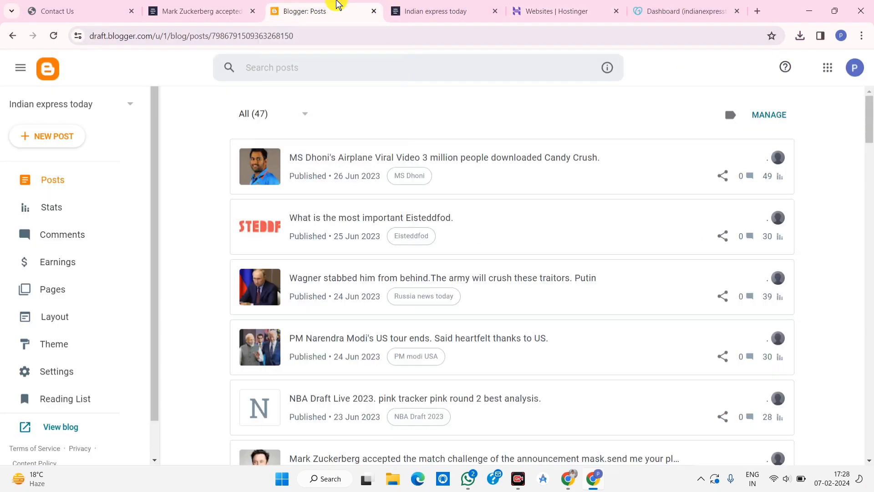
Open the MS Dhoni post on the live site, examine the date and title parts of its URL, and return to the home page.
{"action": "left_click", "coordinate": [426, 7]}
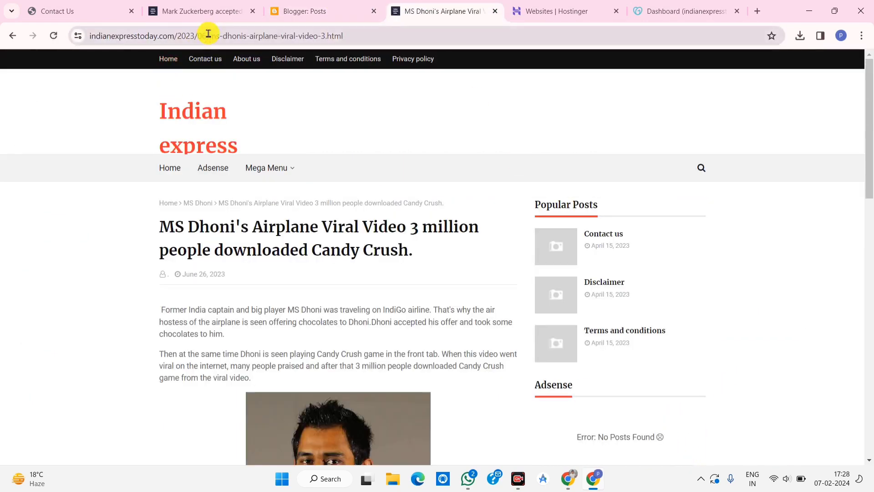
{"action": "left_click_drag", "start_coordinate": [209, 36], "coordinate": [257, 38]}
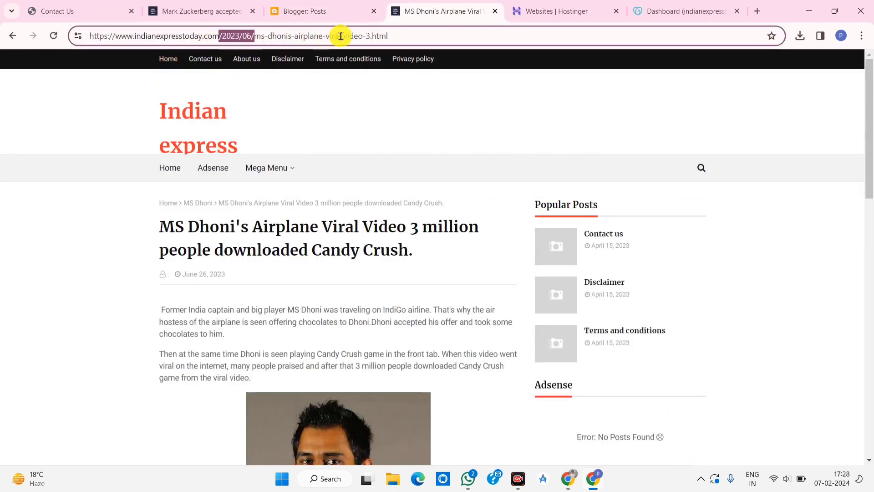
{"action": "left_click_drag", "start_coordinate": [420, 35], "coordinate": [265, 33]}
{"action": "left_click", "coordinate": [321, 36]}
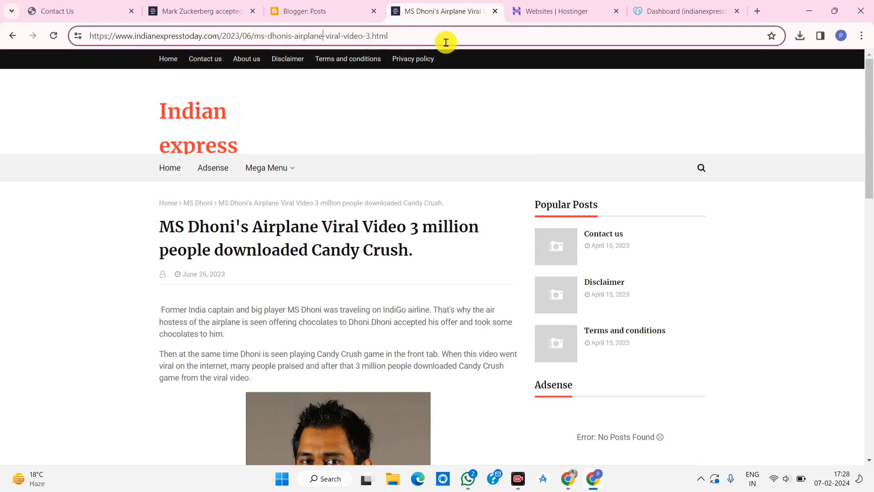
{"action": "left_click", "coordinate": [533, 6]}
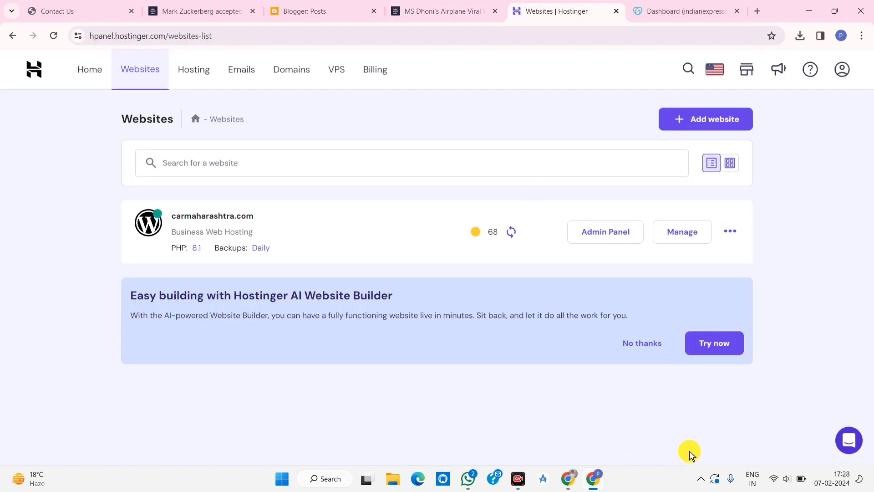
{"action": "left_click", "coordinate": [412, 7]}
{"action": "left_click", "coordinate": [185, 145]}
Start adding a WordPress website in Hostinger and skip the personalised website-type survey.
{"action": "left_click", "coordinate": [558, 6]}
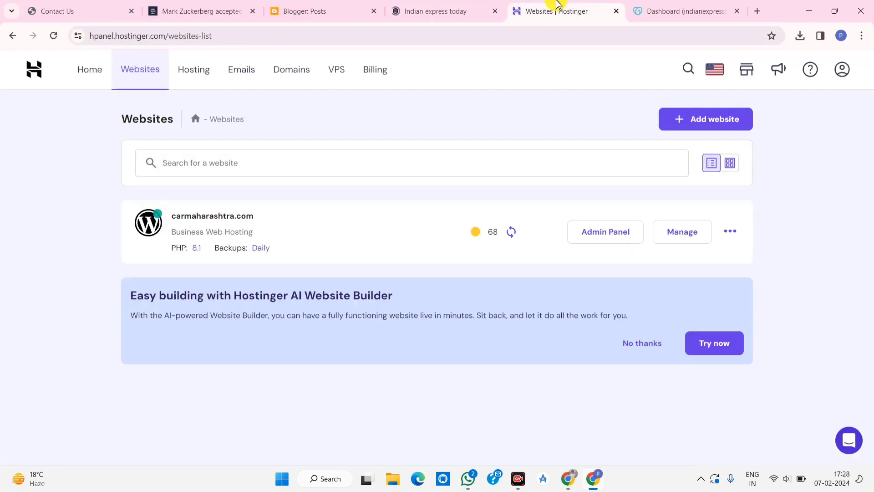
{"action": "left_click", "coordinate": [700, 120]}
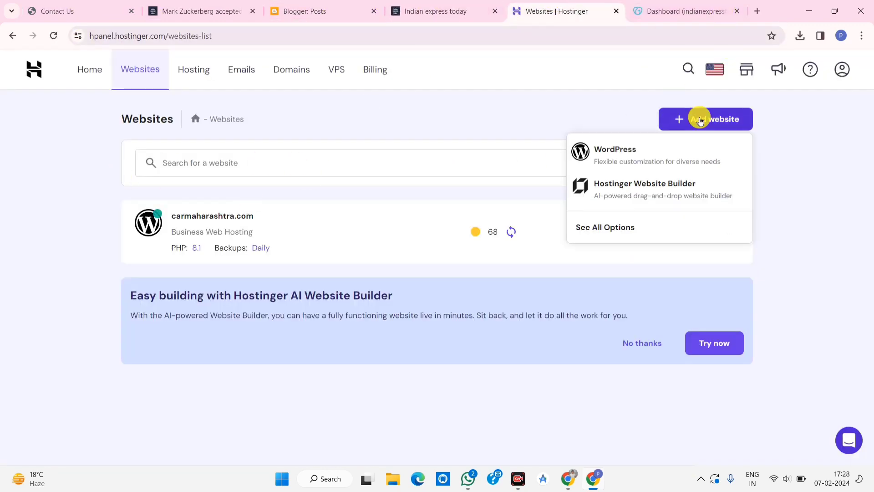
{"action": "left_click", "coordinate": [628, 154]}
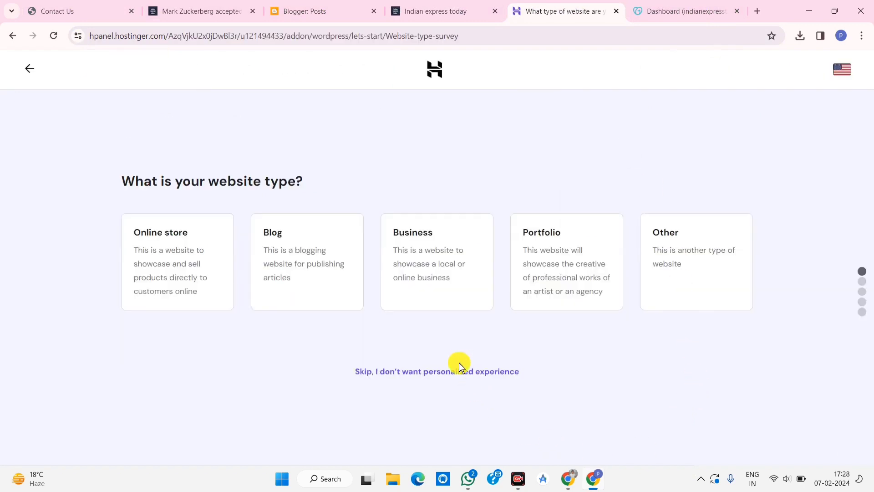
{"action": "left_click", "coordinate": [454, 371]}
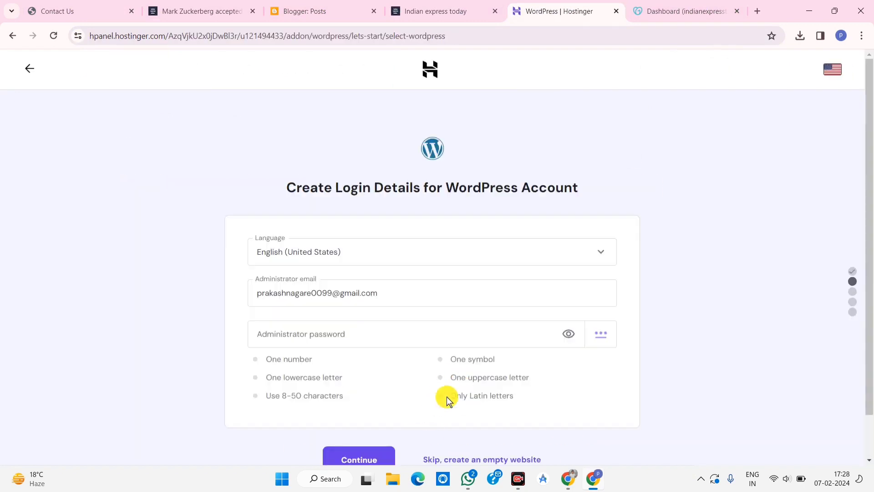
Enter the administrator password for the new WordPress account, submit the login details, and decline saving the password in the browser.
{"action": "scroll", "coordinate": [651, 423], "scroll_direction": "down", "scroll_amount": 1}
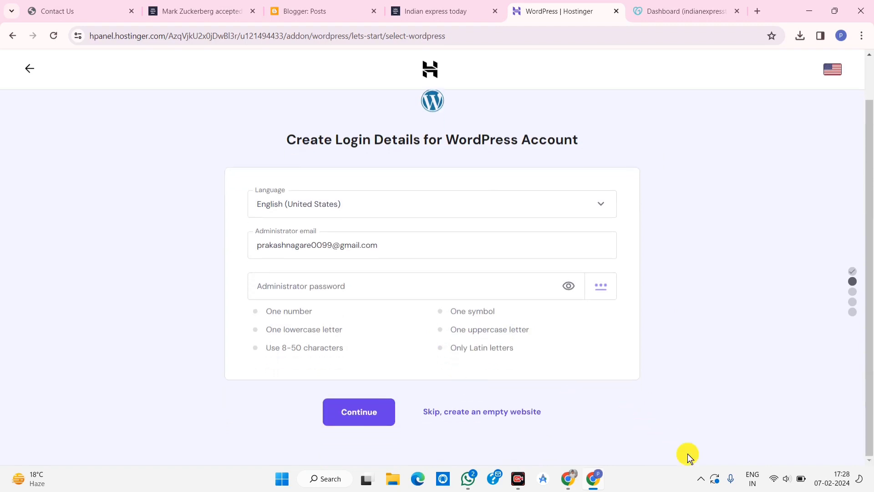
{"action": "left_click", "coordinate": [305, 289]}
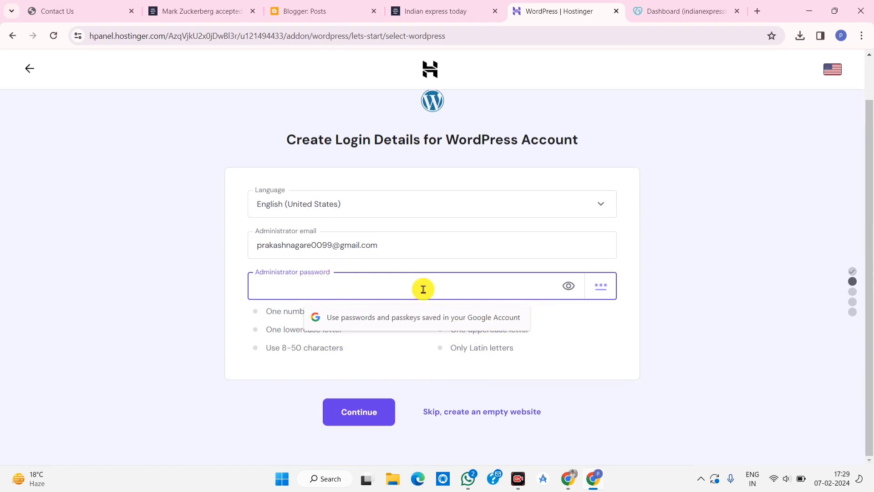
{"action": "key", "text": "ctrl+v"}
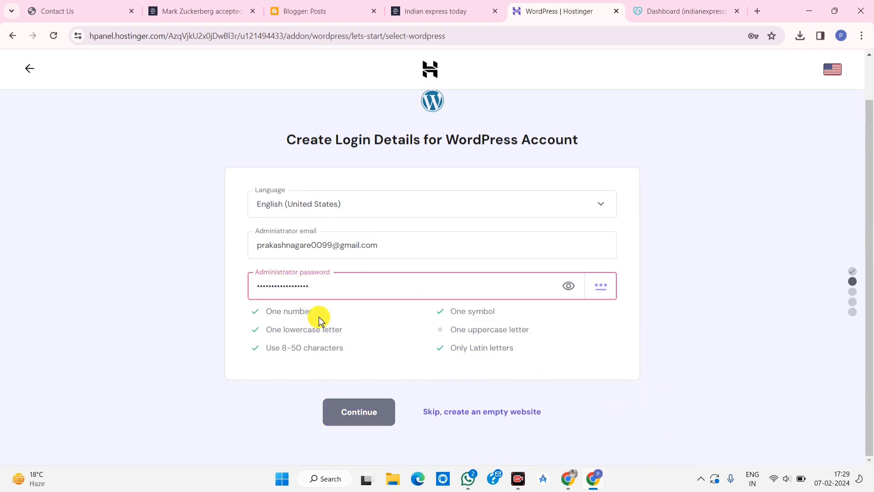
{"action": "left_click_drag", "start_coordinate": [280, 247], "coordinate": [319, 245]}
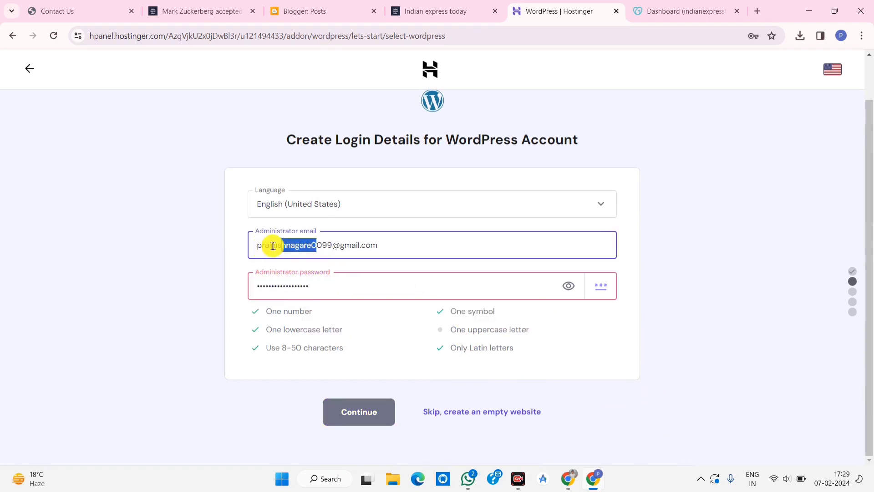
{"action": "left_click_drag", "start_coordinate": [263, 290], "coordinate": [296, 290]}
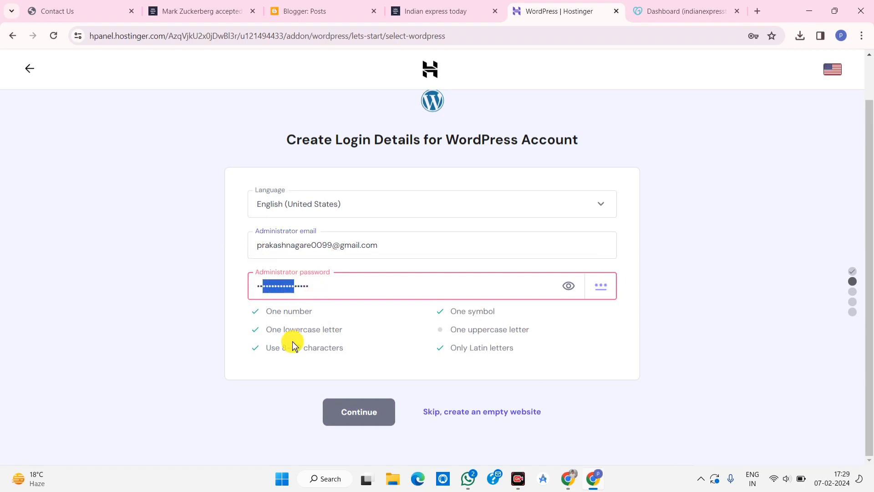
{"action": "left_click", "coordinate": [434, 335]}
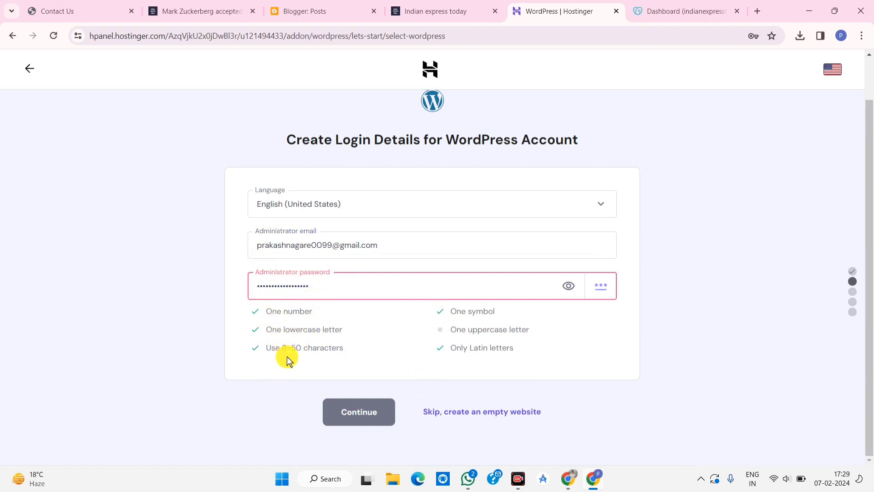
{"action": "left_click_drag", "start_coordinate": [450, 330], "coordinate": [540, 331]}
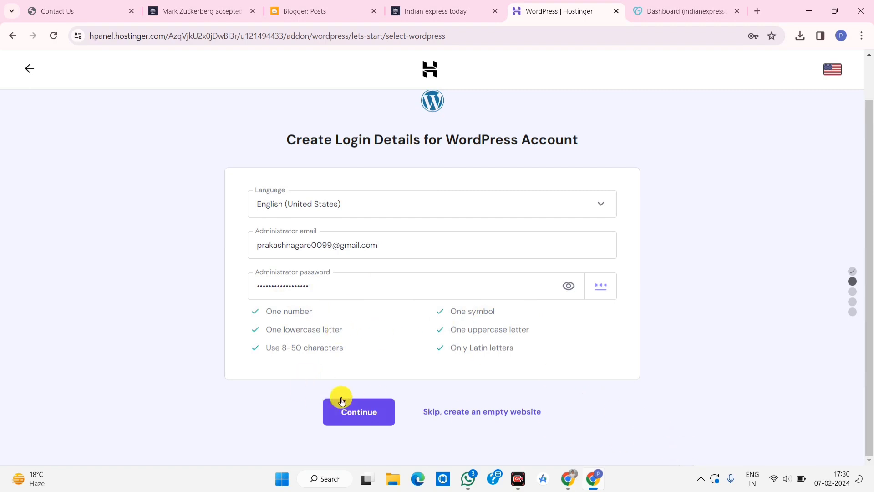
{"action": "left_click", "coordinate": [367, 416]}
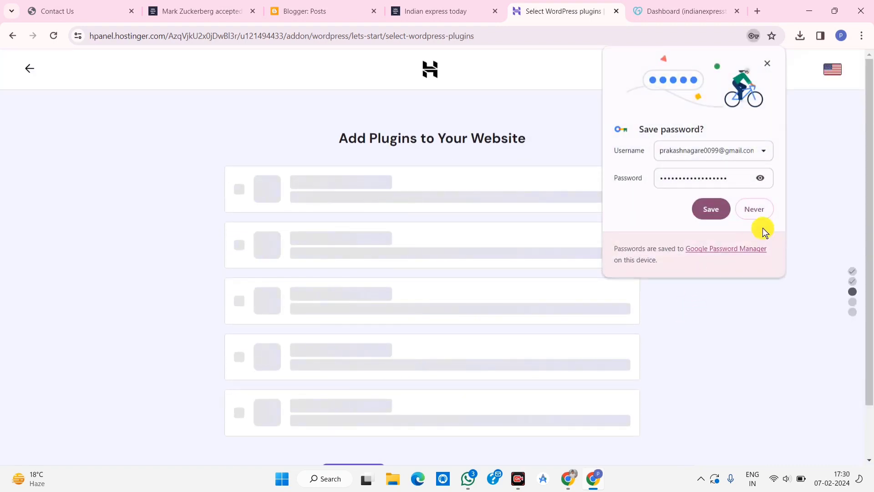
{"action": "left_click", "coordinate": [756, 211]}
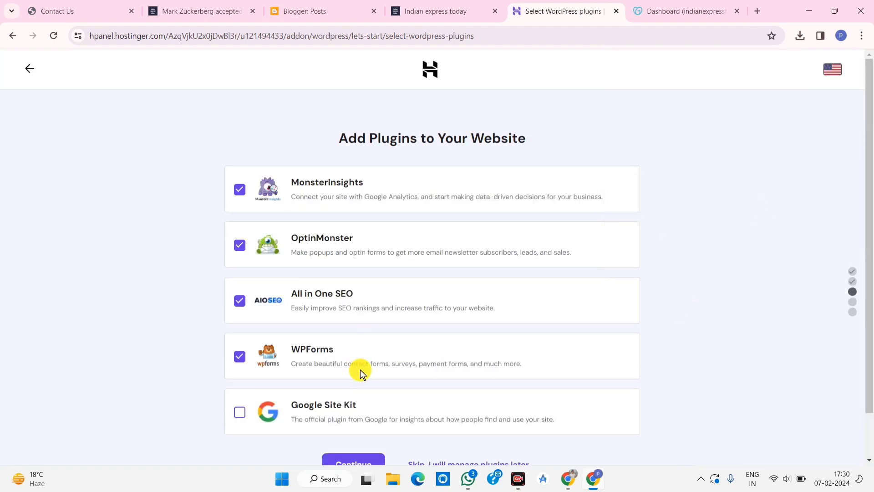
Add Google Site Kit to the plugins already selected for the website and confirm the plugin selection.
{"action": "scroll", "coordinate": [360, 370], "scroll_direction": "down", "scroll_amount": 1}
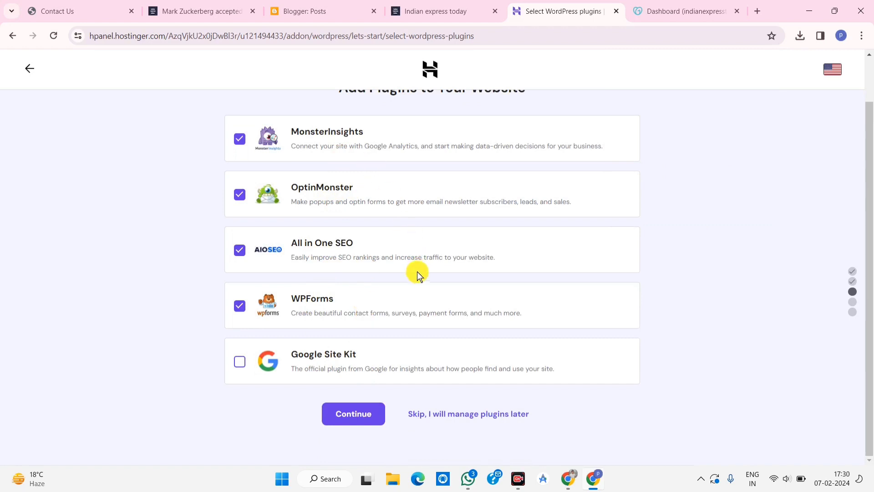
{"action": "scroll", "coordinate": [417, 272], "scroll_direction": "up", "scroll_amount": 1}
{"action": "scroll", "coordinate": [402, 241], "scroll_direction": "down", "scroll_amount": 1}
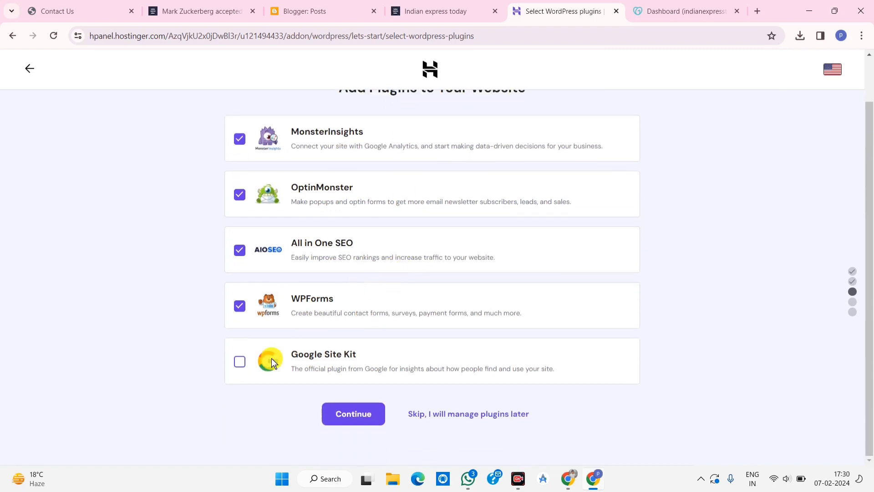
{"action": "left_click", "coordinate": [240, 363]}
{"action": "left_click", "coordinate": [355, 412]}
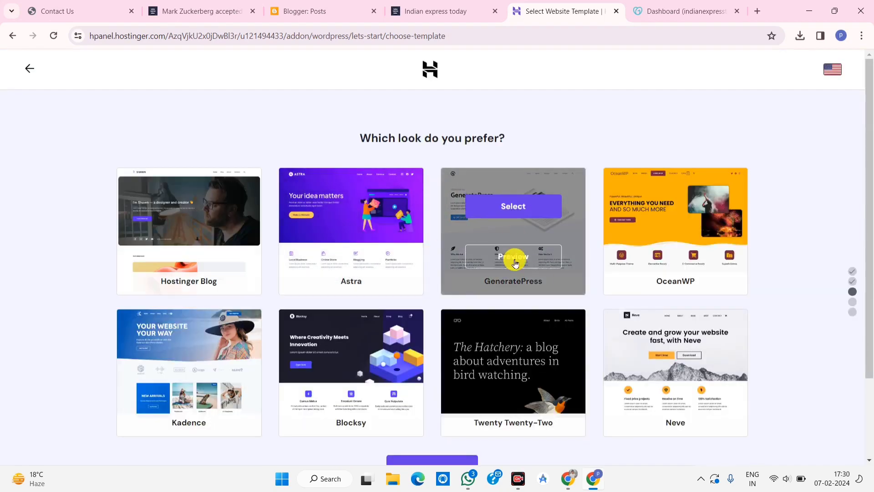
Skip choosing a website template and skip the AI text creation.
{"action": "scroll", "coordinate": [510, 401], "scroll_direction": "down", "scroll_amount": 2}
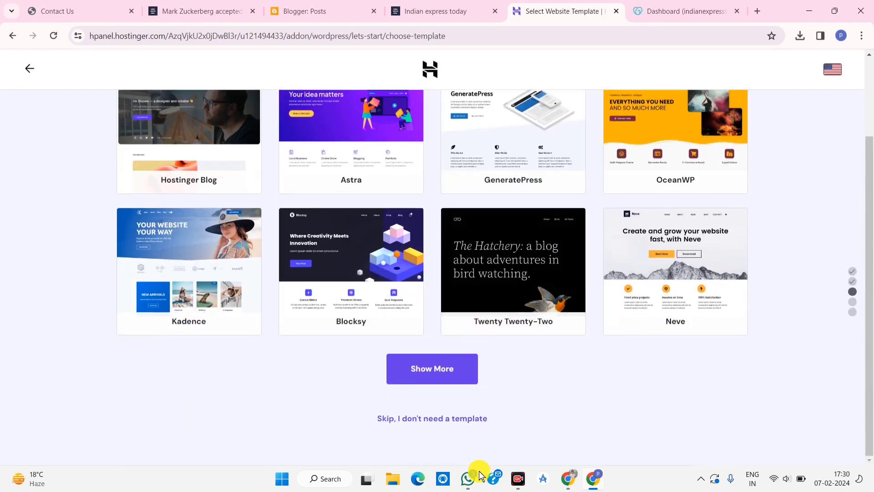
{"action": "left_click", "coordinate": [441, 419]}
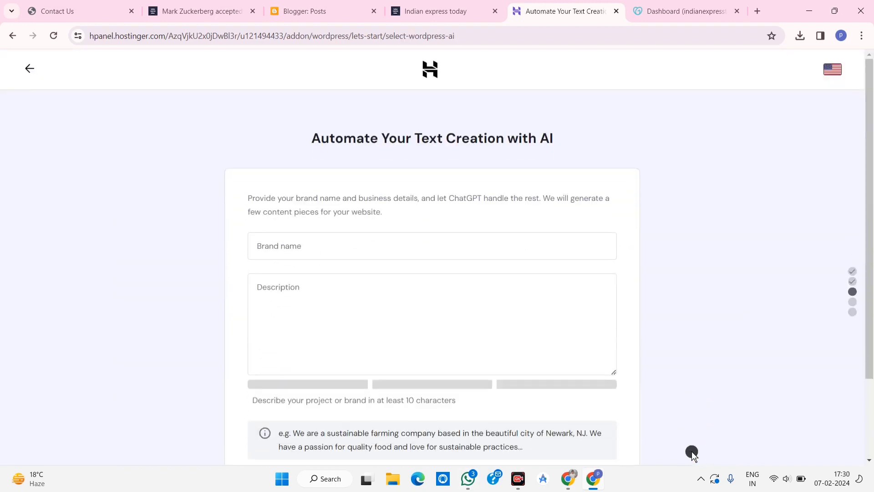
{"action": "scroll", "coordinate": [453, 318], "scroll_direction": "down", "scroll_amount": 2}
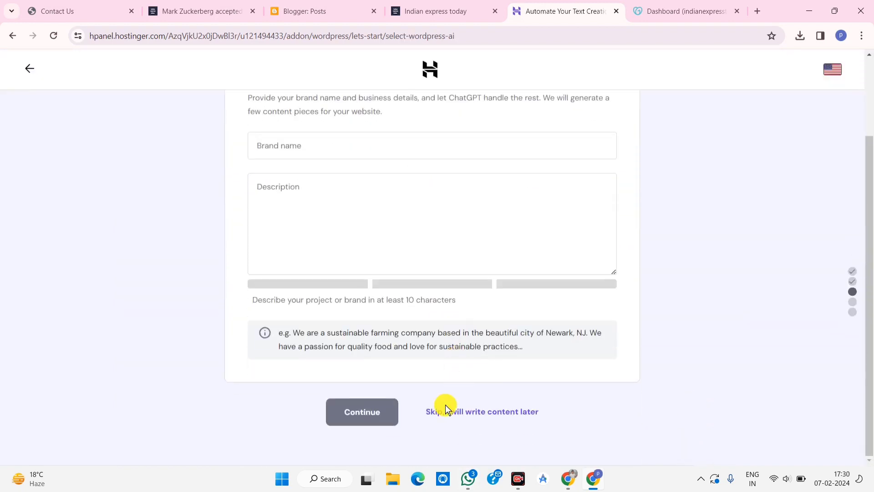
{"action": "left_click", "coordinate": [497, 413]}
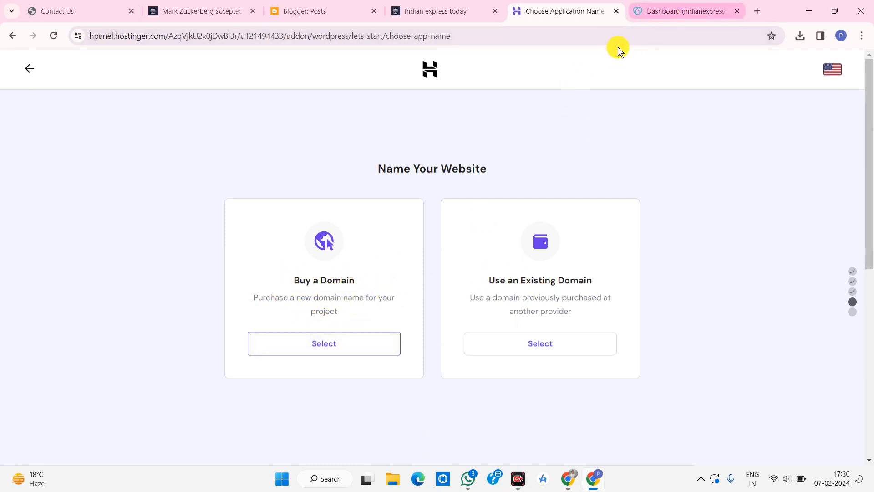
Choose to use an existing domain and submit indianexpresstoday.com, copied from the live site's web address.
{"action": "left_click", "coordinate": [545, 335]}
{"action": "scroll", "coordinate": [478, 332], "scroll_direction": "down", "scroll_amount": 1}
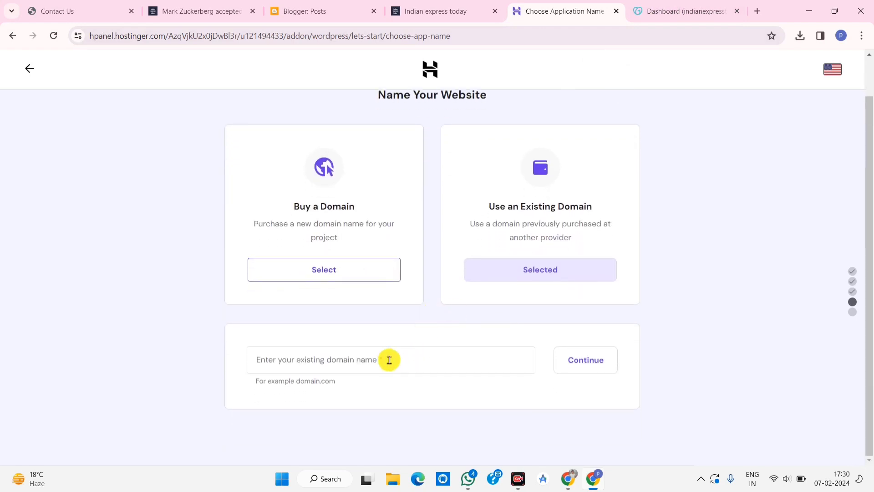
{"action": "left_click", "coordinate": [358, 366]}
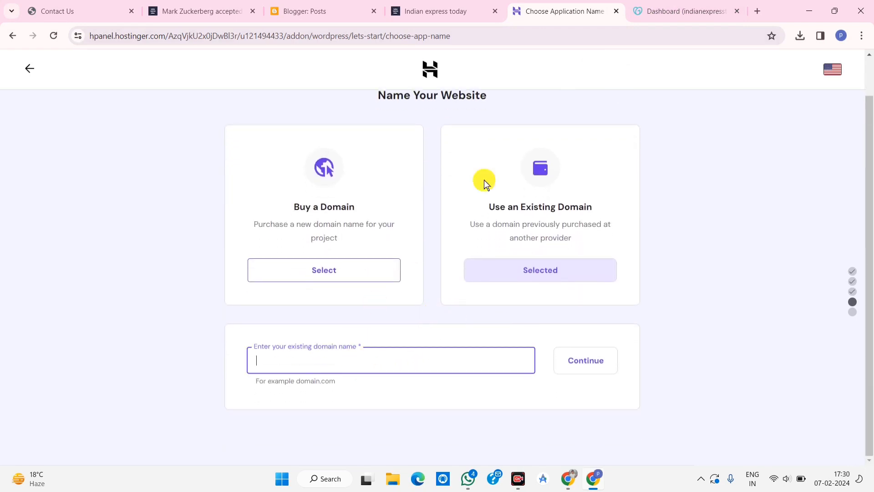
{"action": "left_click", "coordinate": [463, 10]}
{"action": "right_click", "coordinate": [168, 35]}
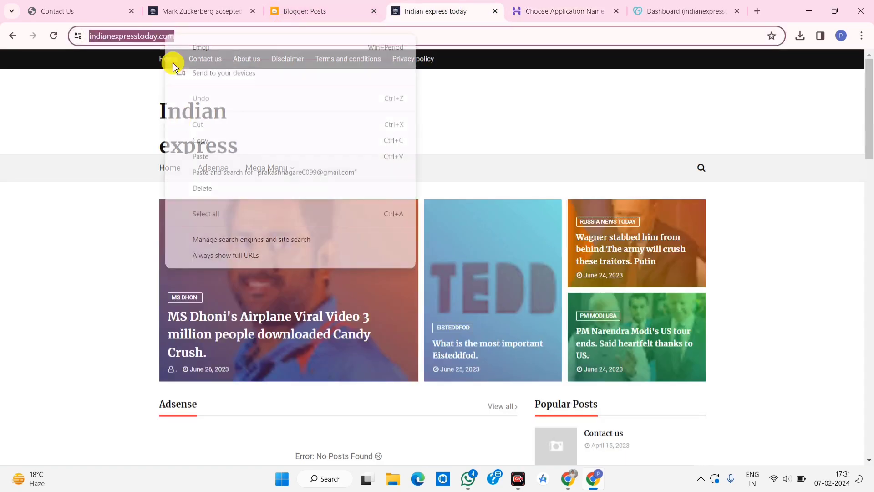
{"action": "left_click", "coordinate": [196, 142]}
{"action": "left_click", "coordinate": [564, 11]}
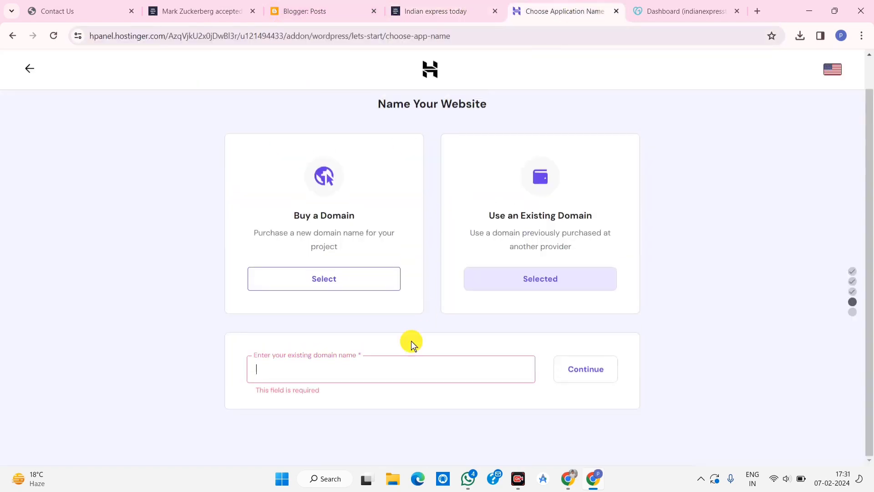
{"action": "right_click", "coordinate": [335, 369]}
{"action": "left_click", "coordinate": [365, 258]}
{"action": "left_click", "coordinate": [592, 363]}
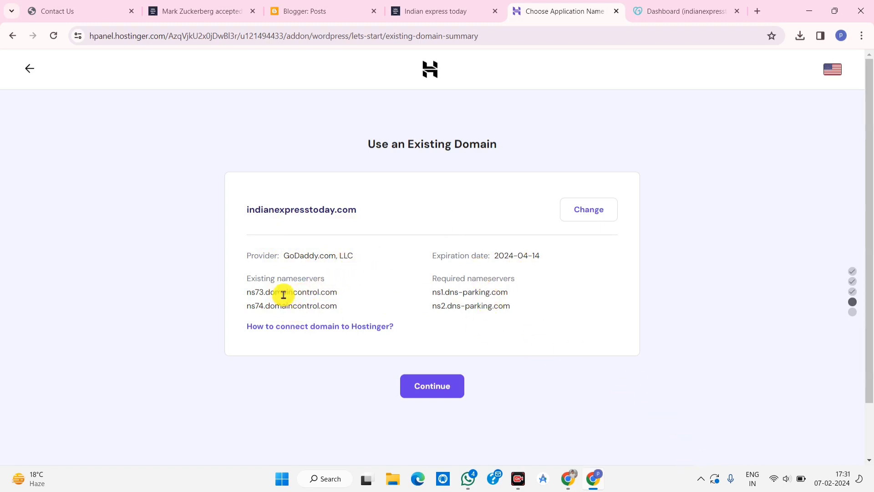
Compare the existing and required nameservers in the domain summary.
{"action": "left_click_drag", "start_coordinate": [283, 294], "coordinate": [331, 308]}
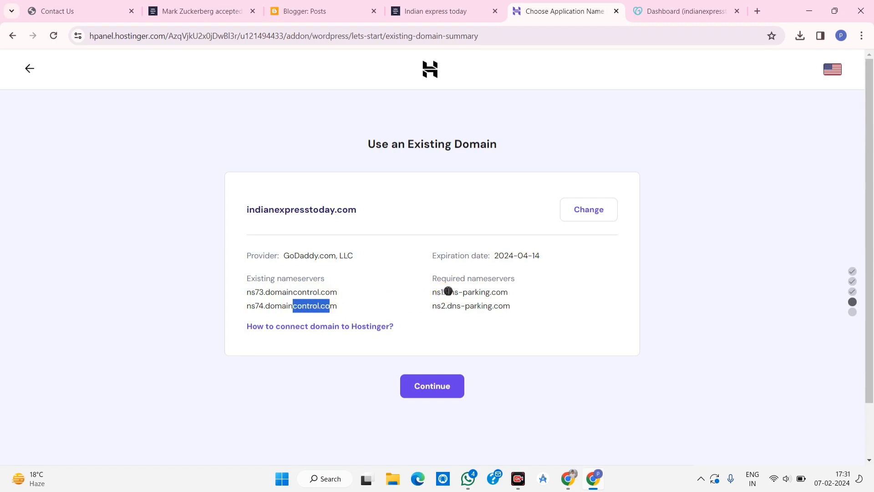
{"action": "left_click_drag", "start_coordinate": [448, 291], "coordinate": [482, 308]}
{"action": "left_click", "coordinate": [537, 292]}
Go back to the domain choice and resubmit indianexpresstoday.com as the existing domain.
{"action": "left_click", "coordinate": [594, 214]}
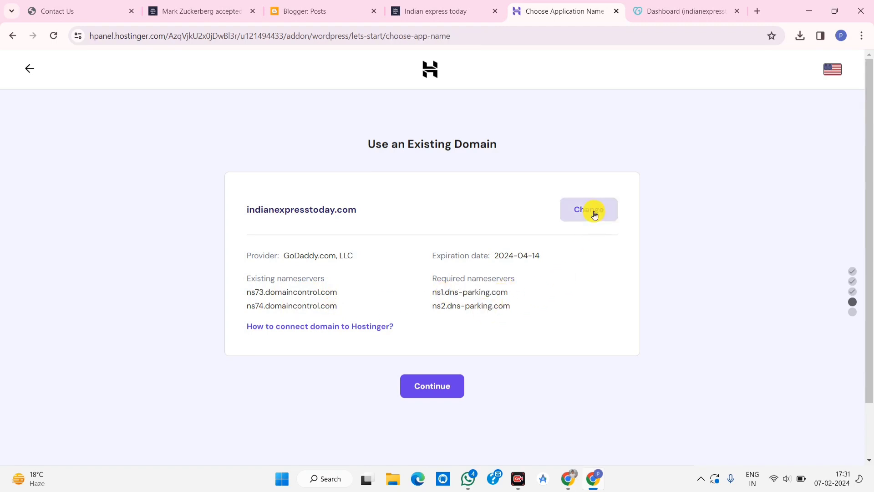
{"action": "left_click", "coordinate": [534, 341]}
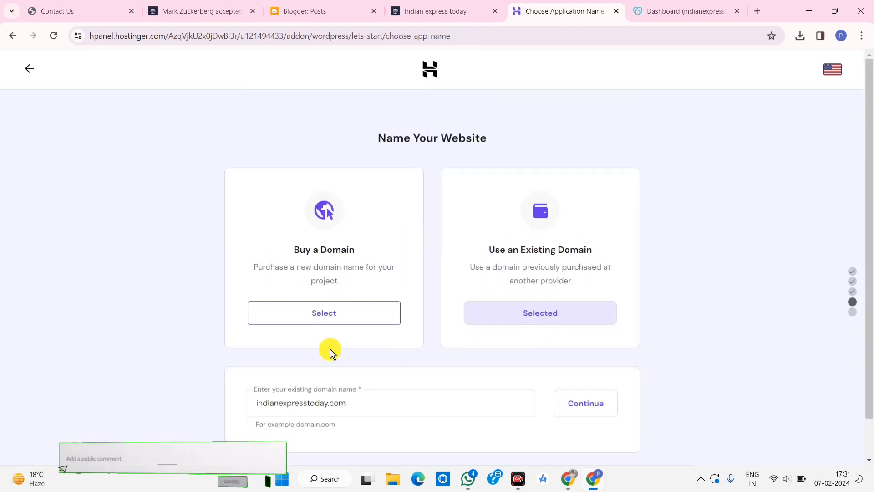
{"action": "scroll", "coordinate": [564, 398], "scroll_direction": "down", "scroll_amount": 1}
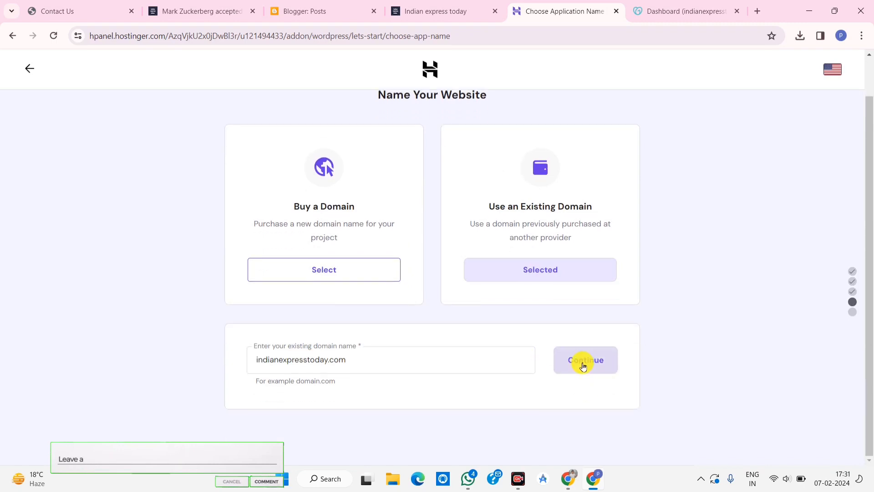
{"action": "left_click", "coordinate": [582, 364]}
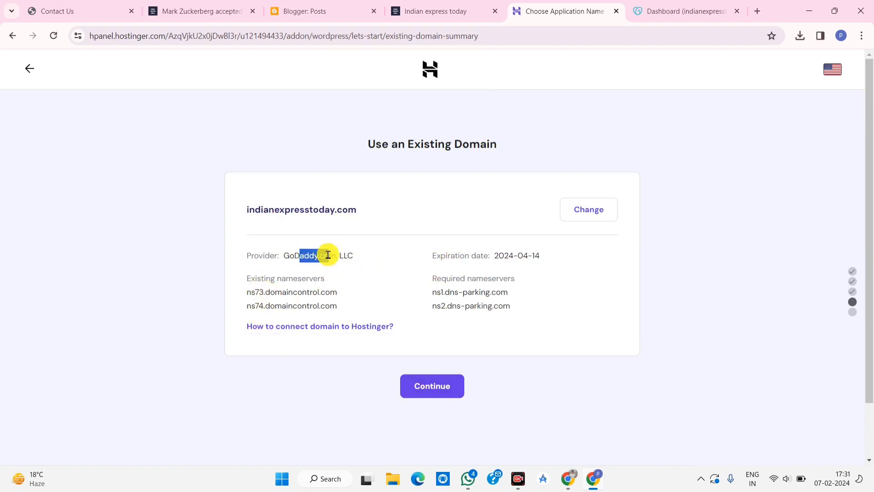
Switch to GoDaddy and open the DNS management of the indianexpresstoday.com domain.
{"action": "left_click", "coordinate": [666, 10]}
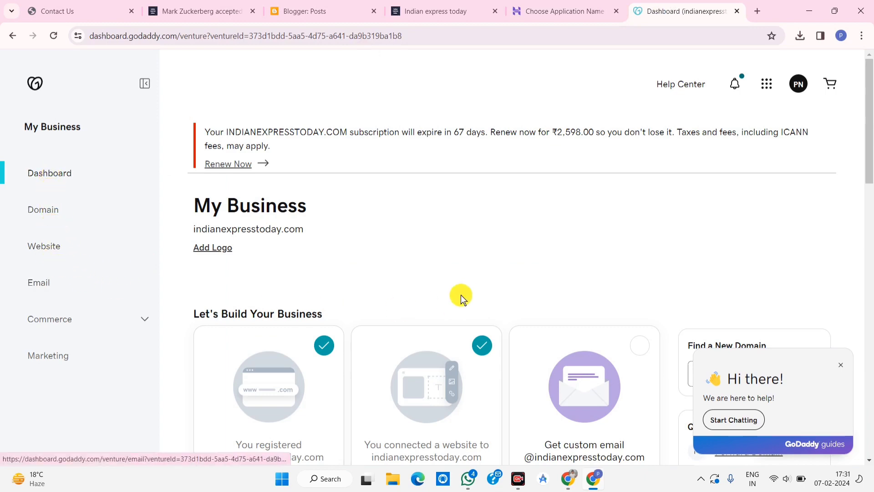
{"action": "scroll", "coordinate": [460, 295], "scroll_direction": "down", "scroll_amount": 4}
{"action": "scroll", "coordinate": [215, 254], "scroll_direction": "up", "scroll_amount": 4}
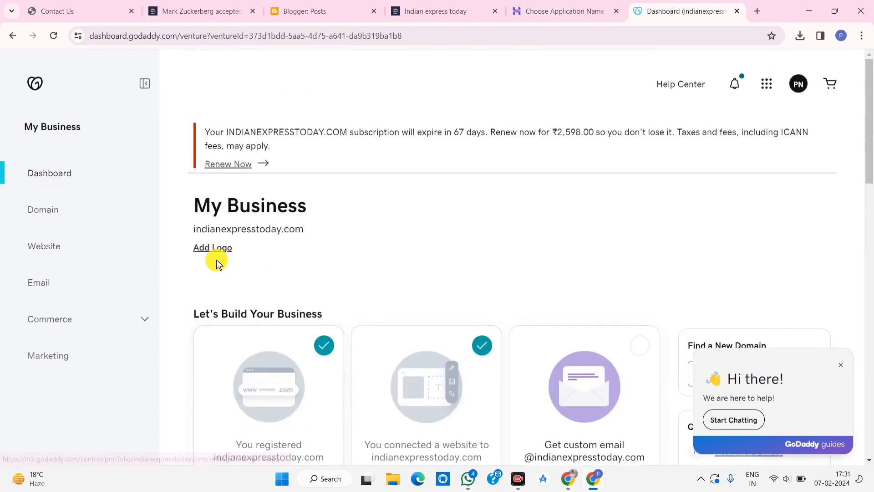
{"action": "left_click", "coordinate": [49, 212]}
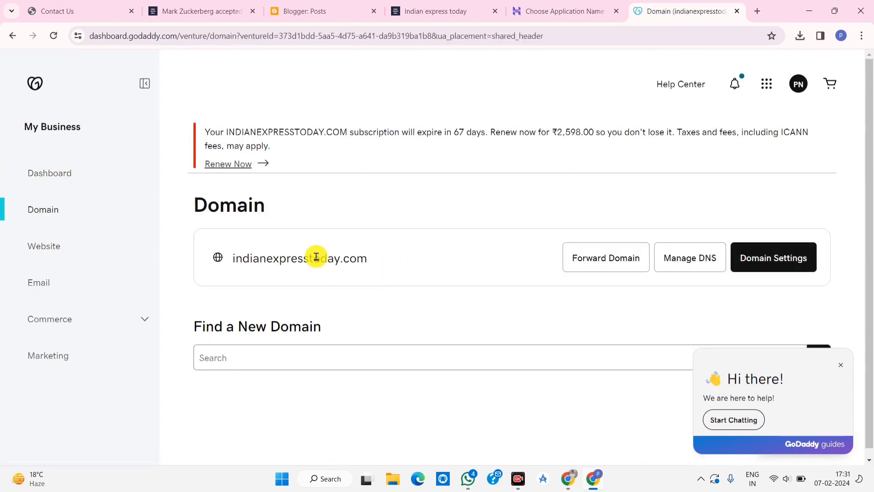
{"action": "left_click_drag", "start_coordinate": [251, 259], "coordinate": [348, 265]}
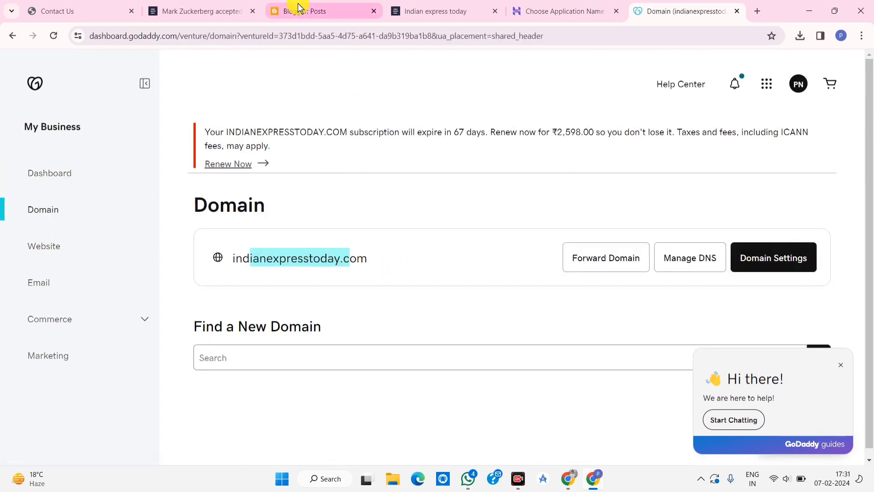
{"action": "left_click", "coordinate": [683, 259]}
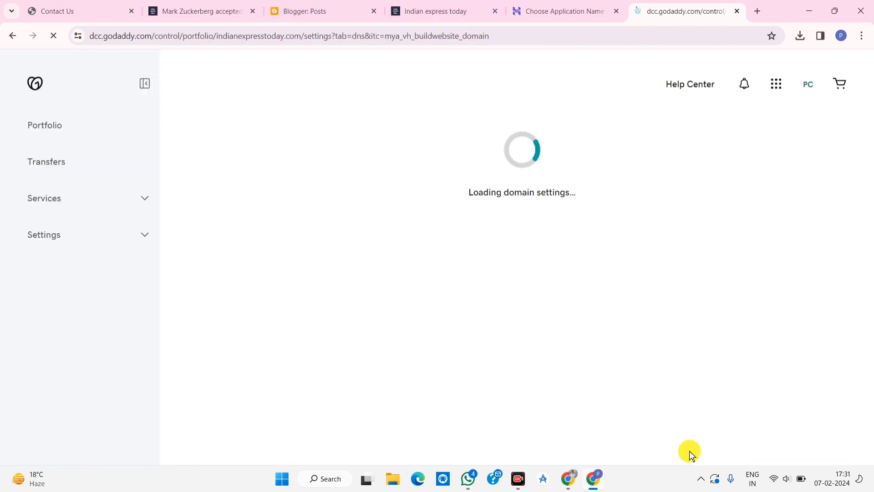
{"action": "key", "text": "ctrl+shift+Tab"}
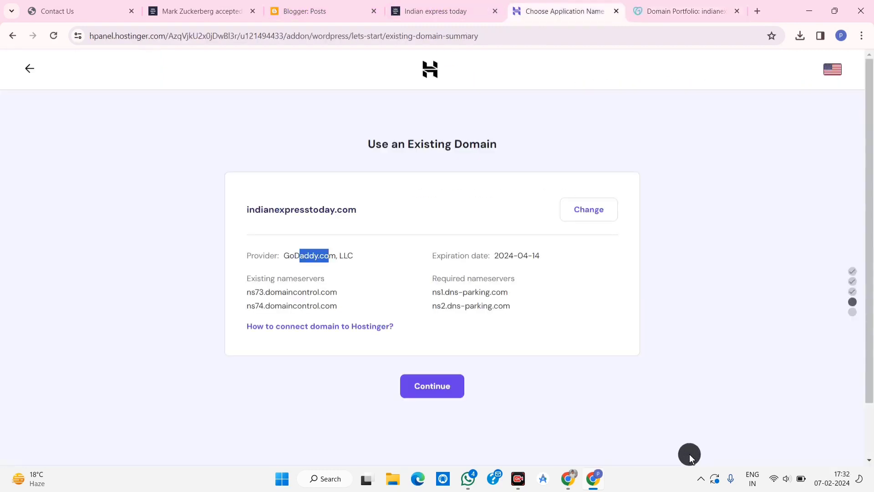
{"action": "left_click", "coordinate": [657, 13]}
Open the domain's nameserver settings, dismiss the chat offer, and check the nameservers against those Hostinger requires.
{"action": "left_click", "coordinate": [388, 230]}
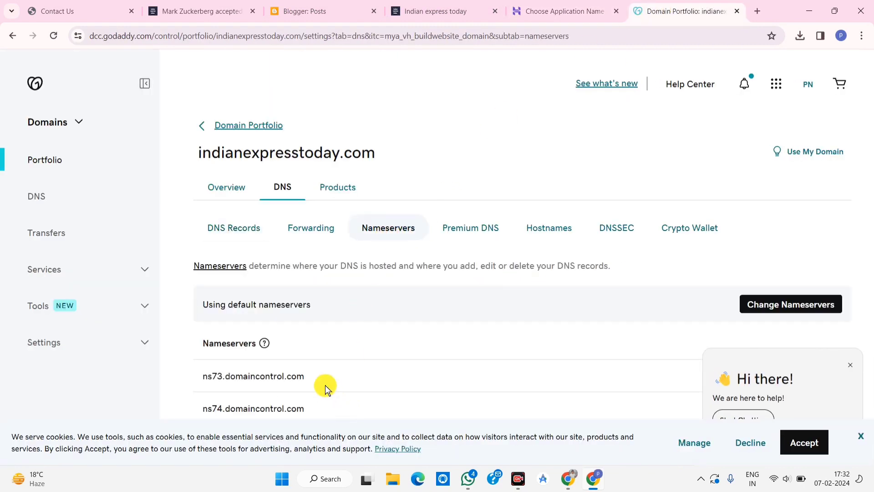
{"action": "left_click", "coordinate": [852, 366]}
{"action": "left_click", "coordinate": [599, 6]}
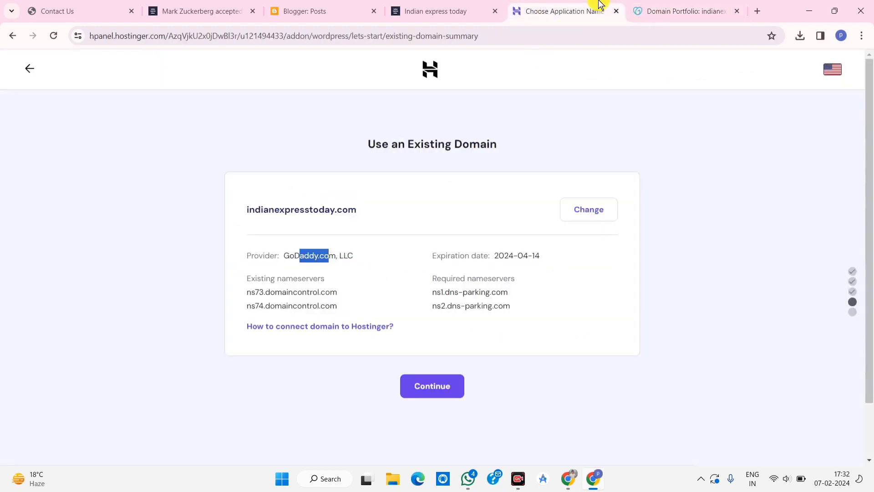
{"action": "left_click", "coordinate": [637, 9]}
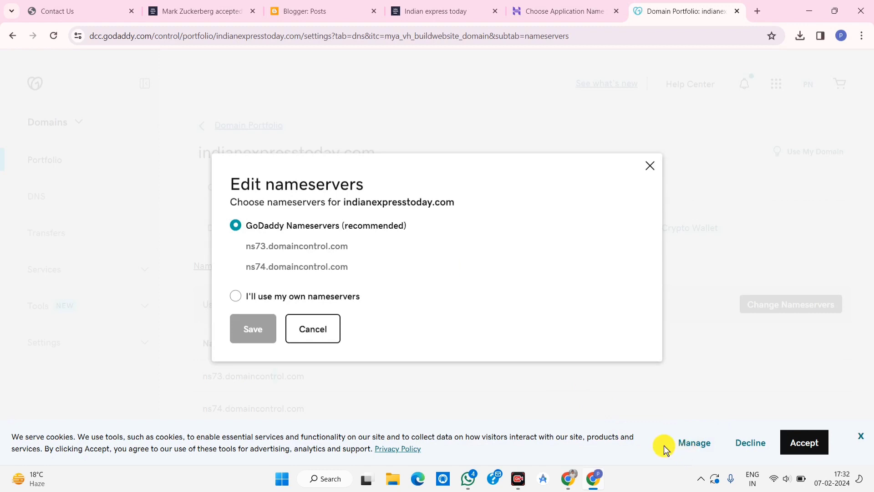
Choose custom nameservers for indianexpresstoday.com and copy ns1.dns-parking.com from Hostinger into the first nameserver field.
{"action": "left_click", "coordinate": [296, 299]}
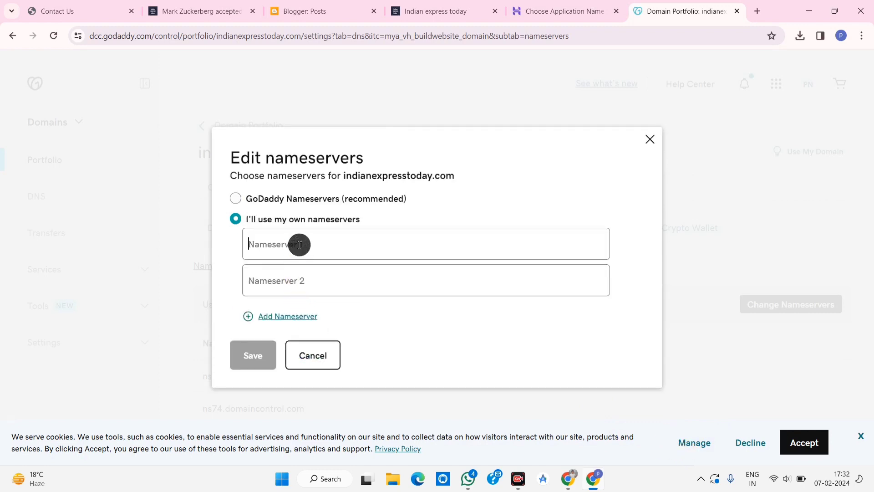
{"action": "left_click", "coordinate": [585, 5]}
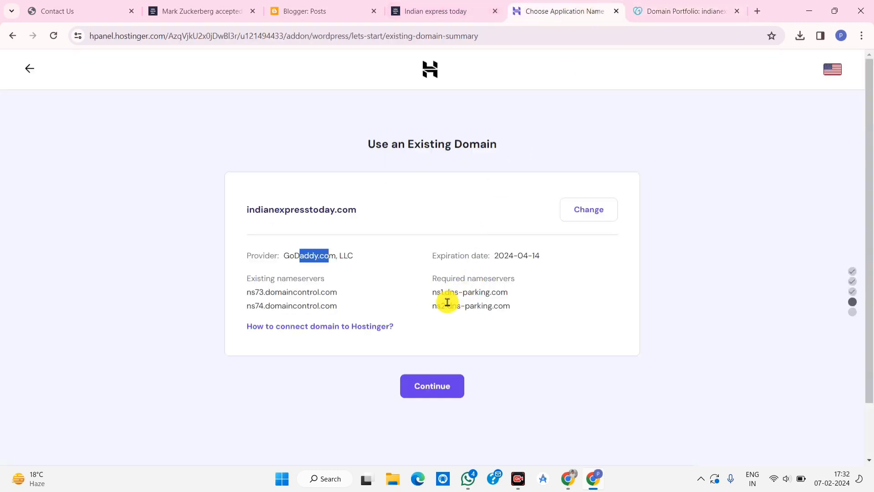
{"action": "left_click_drag", "start_coordinate": [433, 291], "coordinate": [521, 299]}
{"action": "right_click", "coordinate": [499, 296]}
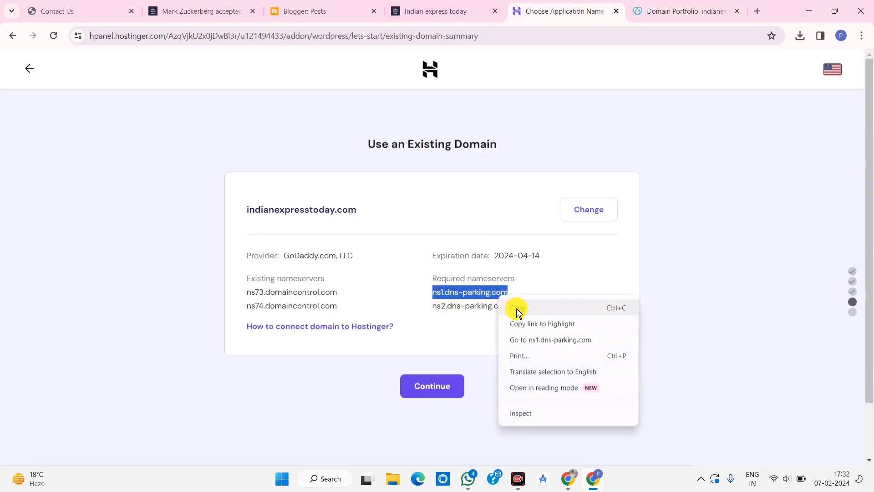
{"action": "left_click", "coordinate": [515, 307]}
{"action": "left_click", "coordinate": [712, 10]}
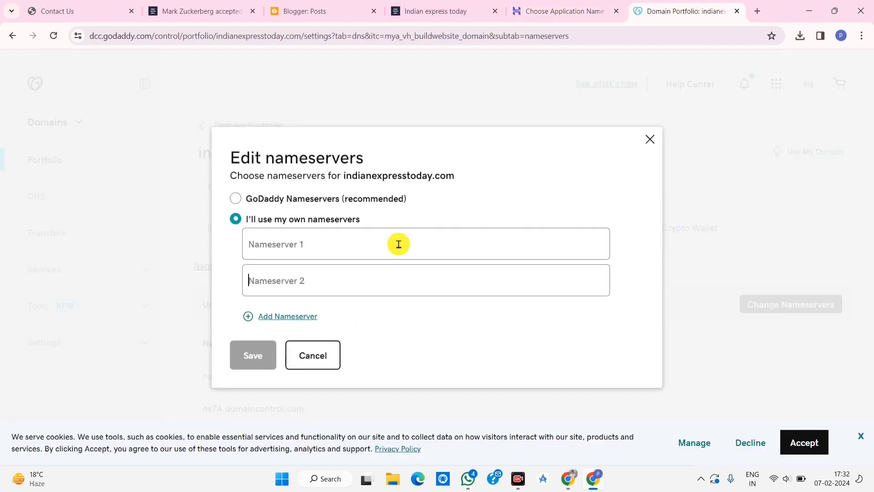
{"action": "right_click", "coordinate": [281, 242]}
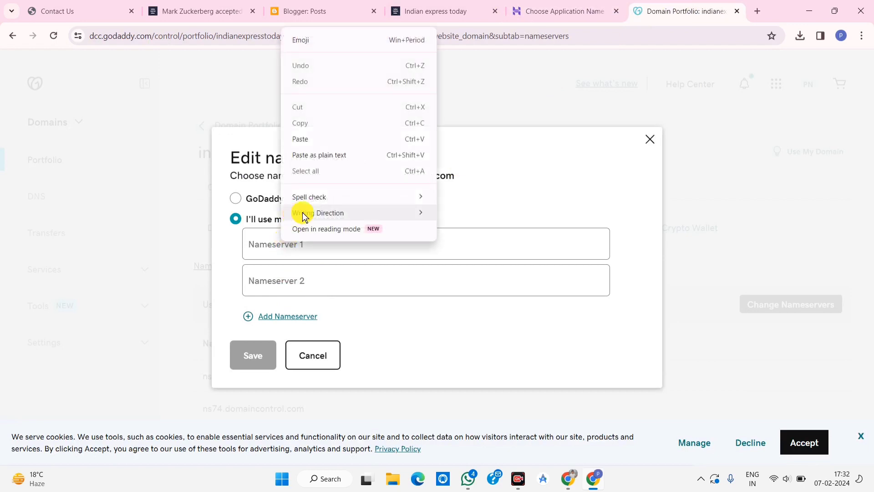
{"action": "left_click", "coordinate": [315, 136]}
Copy Hostinger's second required nameserver, ns2.dns-parking.com, into the second nameserver field in GoDaddy.
{"action": "left_click", "coordinate": [564, 11]}
{"action": "triple_click", "coordinate": [453, 305]}
{"action": "right_click", "coordinate": [453, 302]}
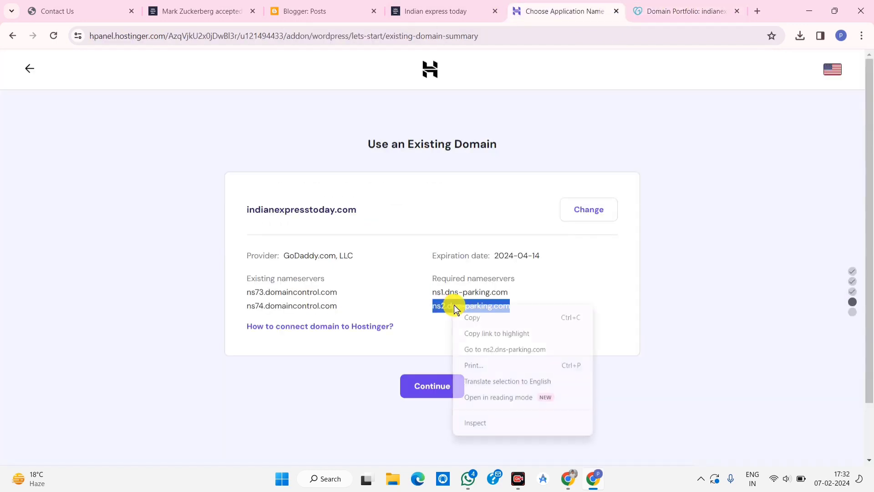
{"action": "left_click", "coordinate": [478, 317]}
{"action": "left_click", "coordinate": [671, 9]}
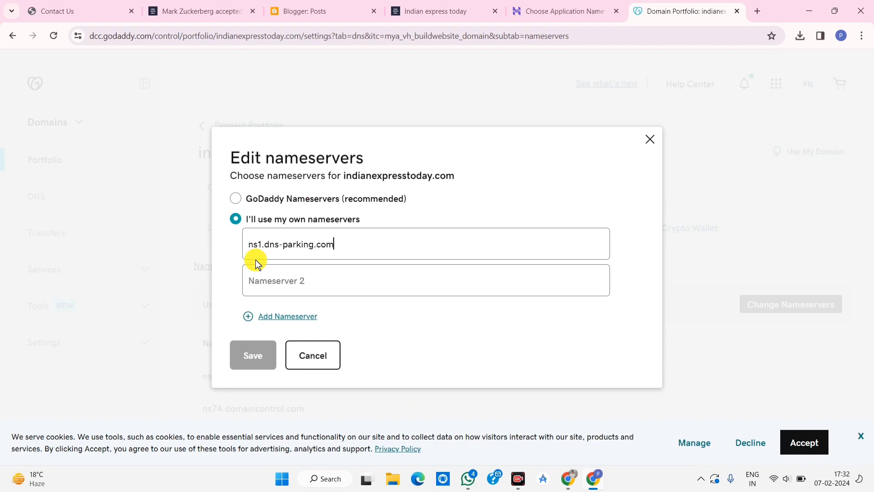
{"action": "right_click", "coordinate": [300, 284]}
{"action": "left_click", "coordinate": [336, 172]}
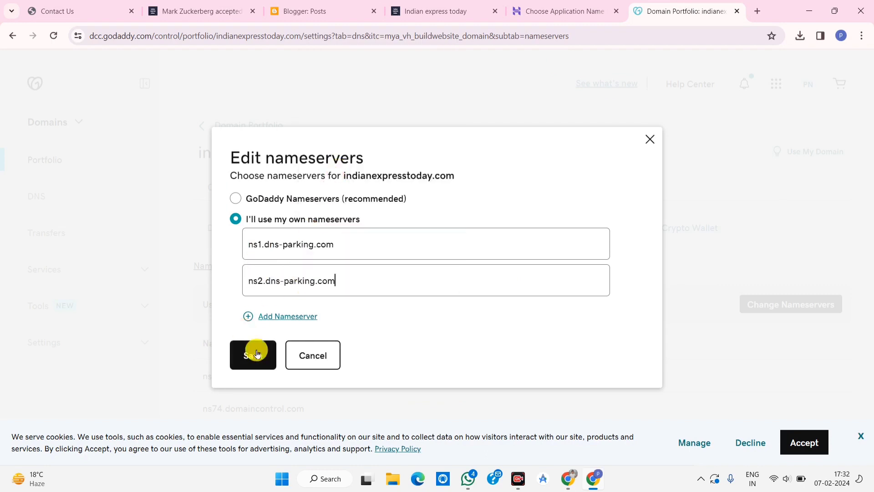
Save the custom nameservers, consent to the update, and reload the domain's nameserver page.
{"action": "left_click", "coordinate": [256, 355]}
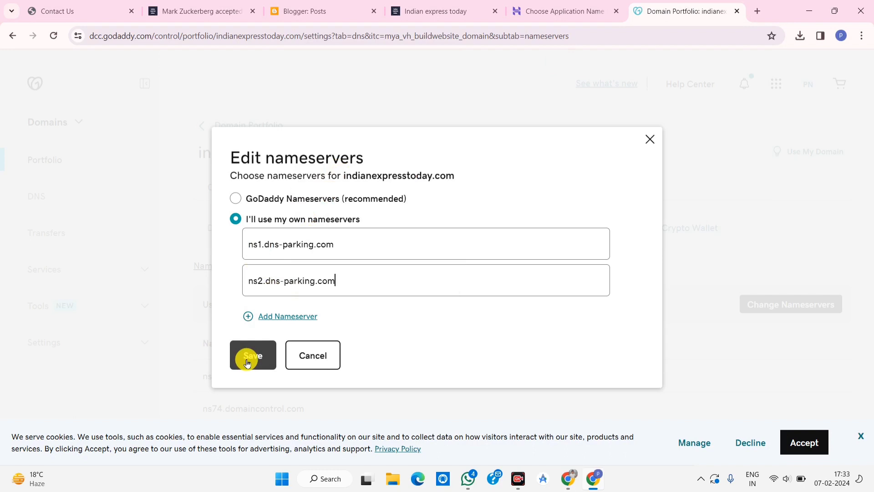
{"action": "left_click", "coordinate": [248, 363]}
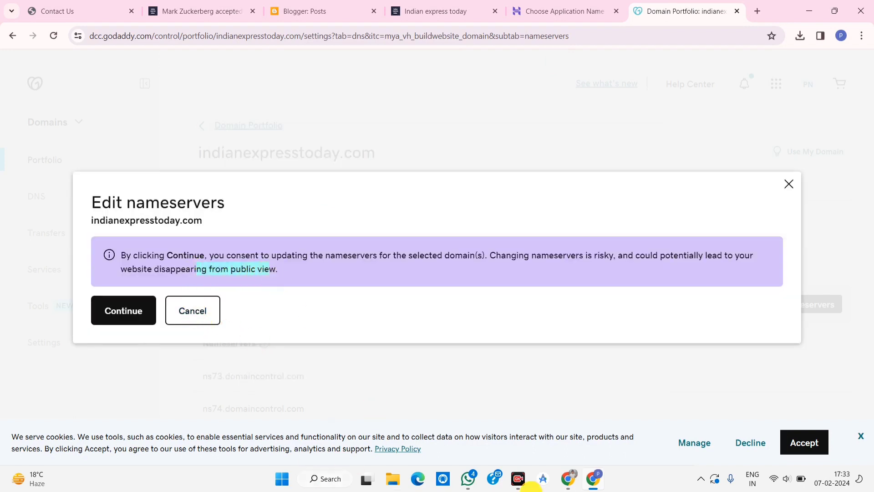
{"action": "left_click", "coordinate": [133, 310]}
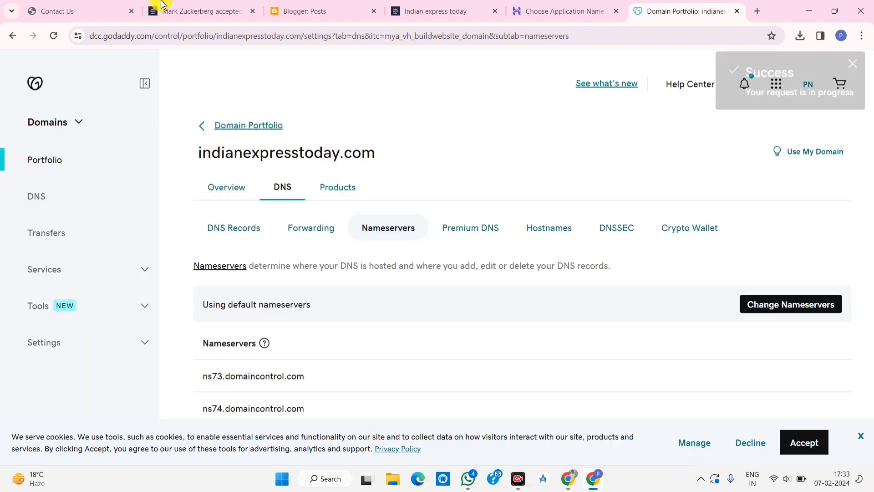
{"action": "left_click_drag", "start_coordinate": [764, 99], "coordinate": [851, 78]}
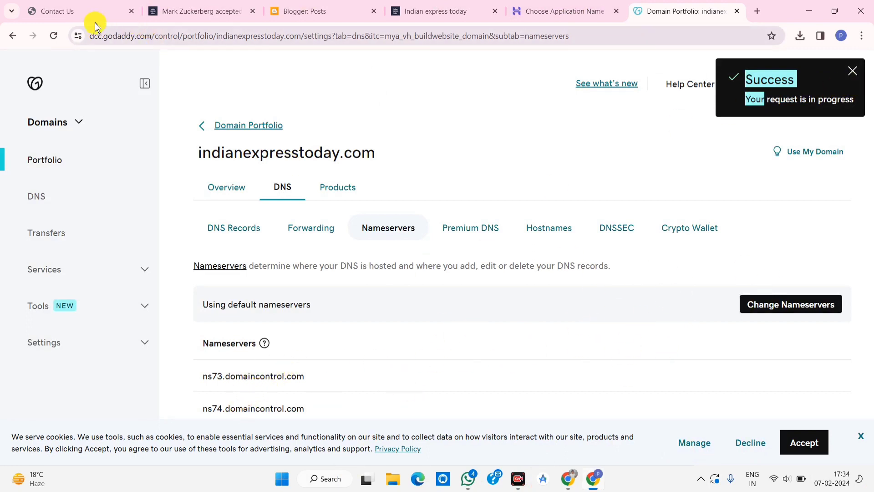
{"action": "left_click", "coordinate": [49, 37]}
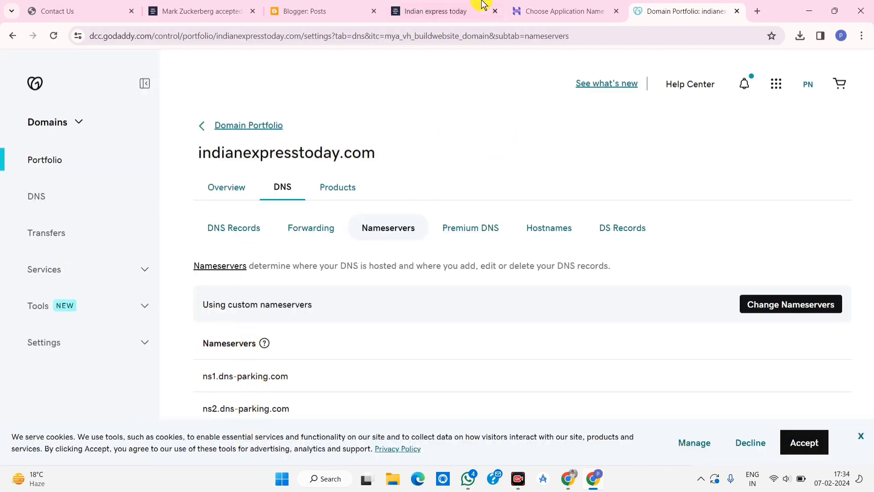
Return to Hostinger, continue the setup with the existing domain, and wait for the WordPress website to be built.
{"action": "left_click", "coordinate": [558, 11]}
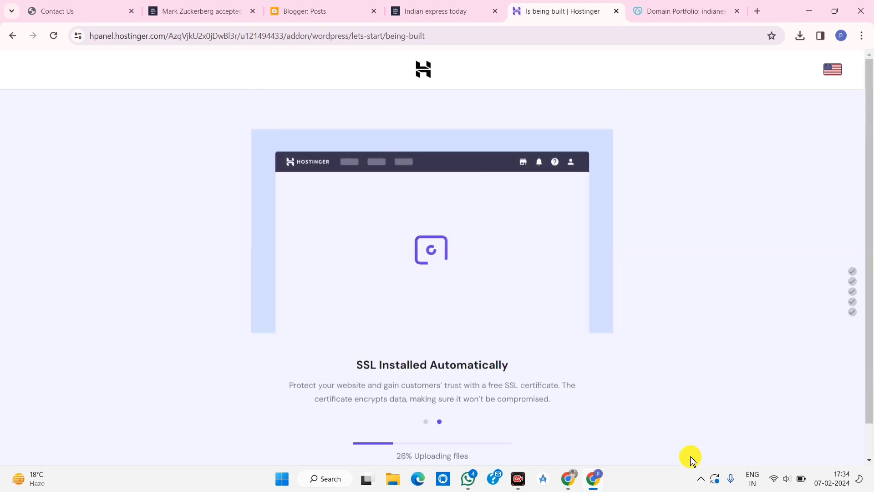
{"action": "left_click_drag", "start_coordinate": [376, 364], "coordinate": [472, 357]}
{"action": "left_click", "coordinate": [624, 428]}
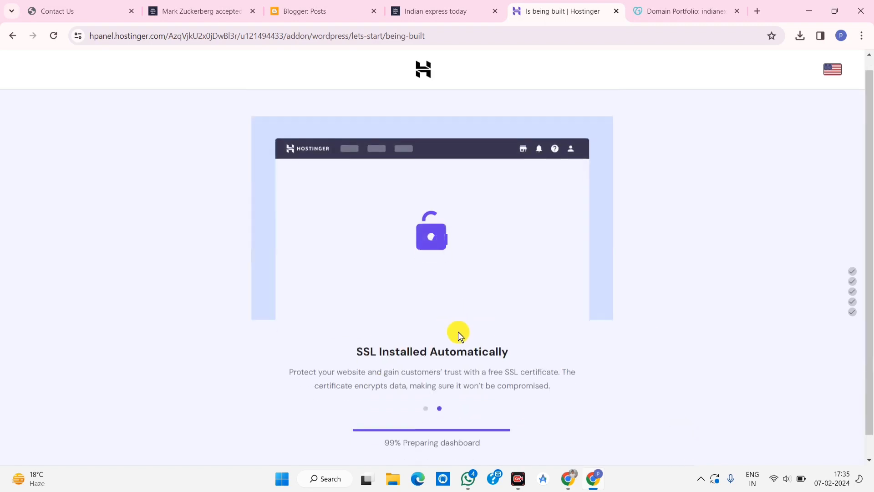
{"action": "scroll", "coordinate": [464, 355], "scroll_direction": "down", "scroll_amount": 1}
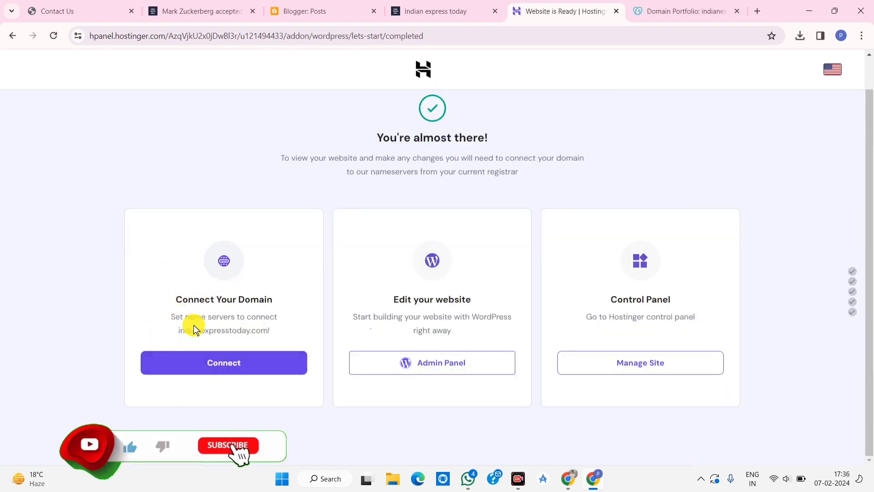
Go through Hostinger's domain connection guide for indianexpresstoday.com and finish it.
{"action": "left_click_drag", "start_coordinate": [222, 299], "coordinate": [267, 299]}
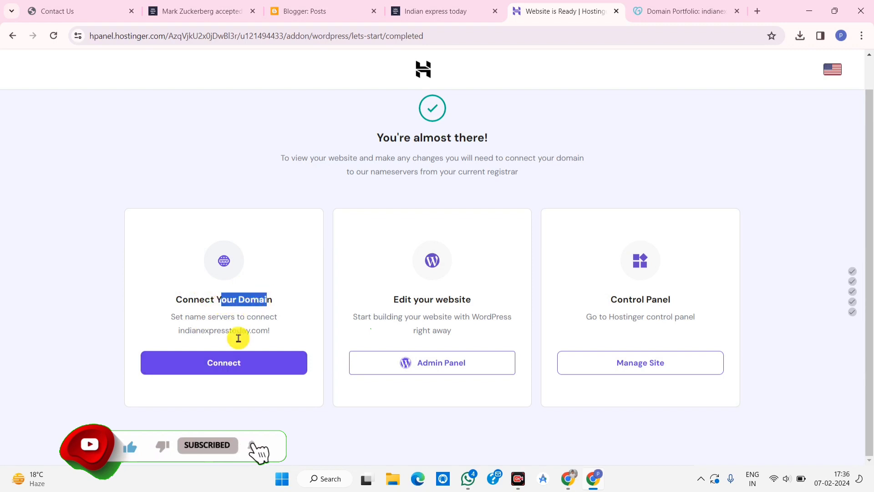
{"action": "left_click", "coordinate": [233, 362]}
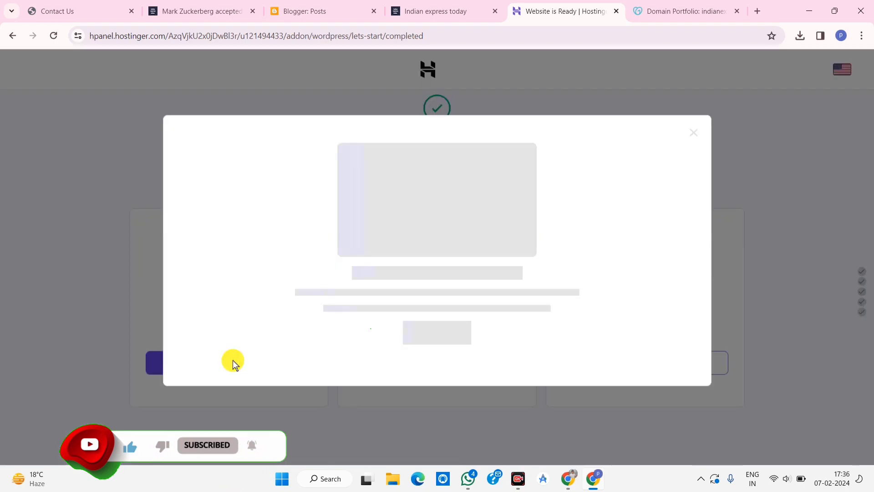
{"action": "left_click", "coordinate": [443, 353]}
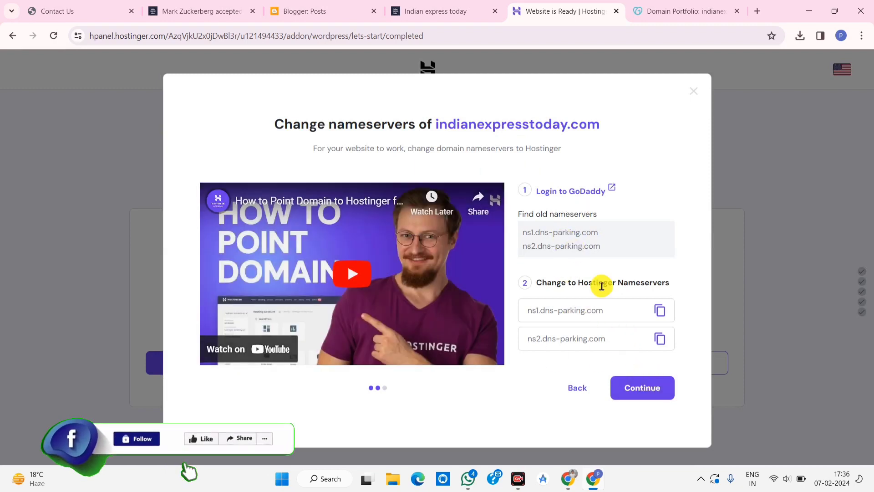
{"action": "left_click", "coordinate": [642, 387]}
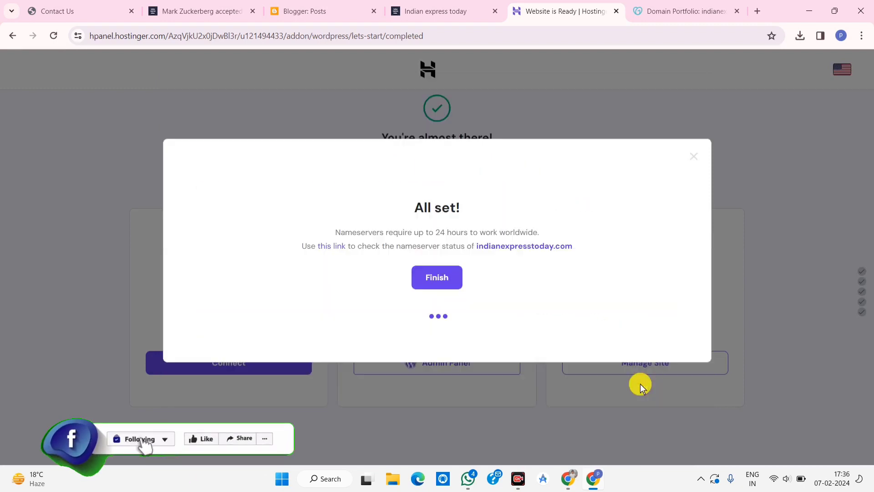
{"action": "left_click", "coordinate": [438, 335]}
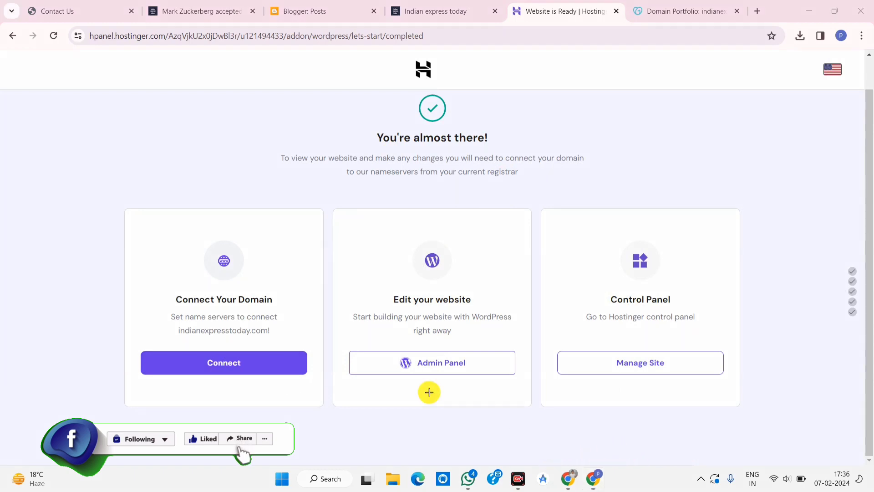
Open the WordPress admin panel of the newly created website.
{"action": "left_click_drag", "start_coordinate": [370, 345], "coordinate": [502, 397]}
{"action": "left_click_drag", "start_coordinate": [587, 349], "coordinate": [755, 373]}
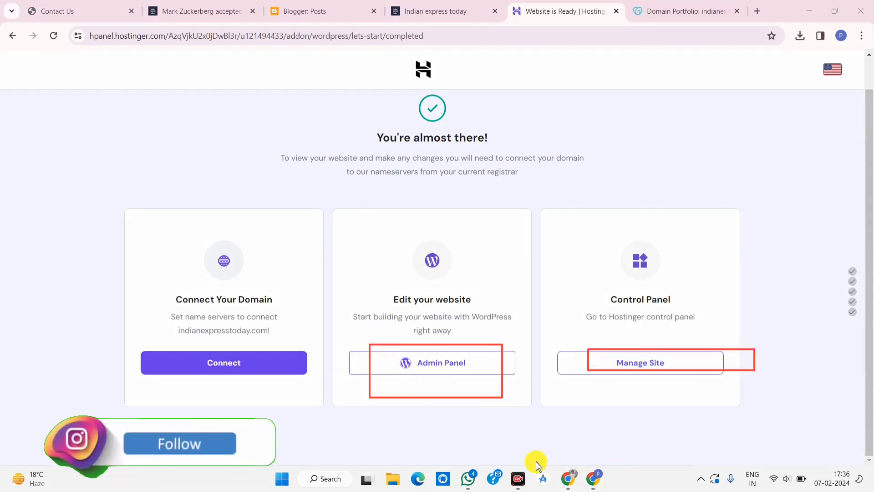
{"action": "left_click", "coordinate": [421, 372]}
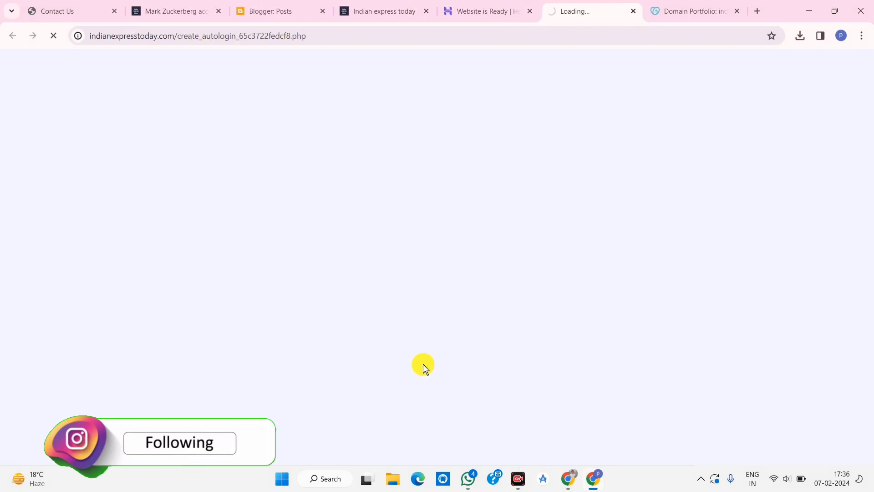
{"action": "left_click", "coordinate": [517, 5]}
{"action": "left_click", "coordinate": [600, 5]}
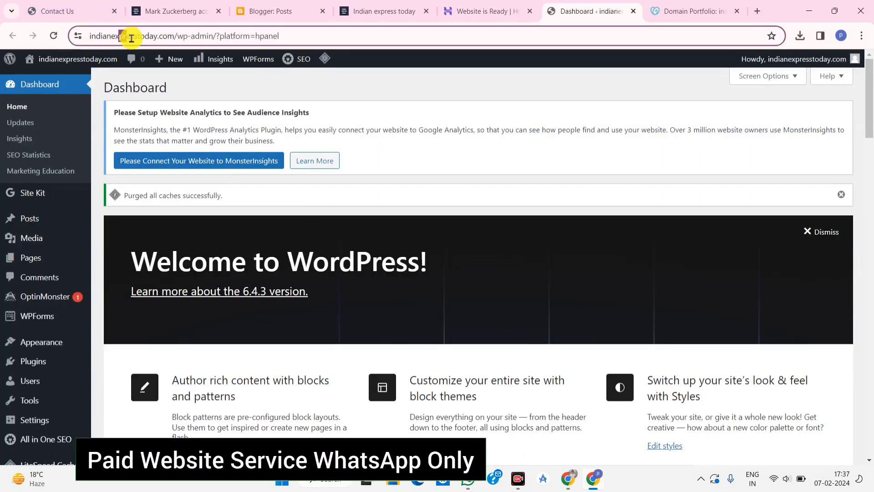
Check the domain in the dashboard address and open the list of all WordPress posts.
{"action": "left_click_drag", "start_coordinate": [125, 35], "coordinate": [173, 36]}
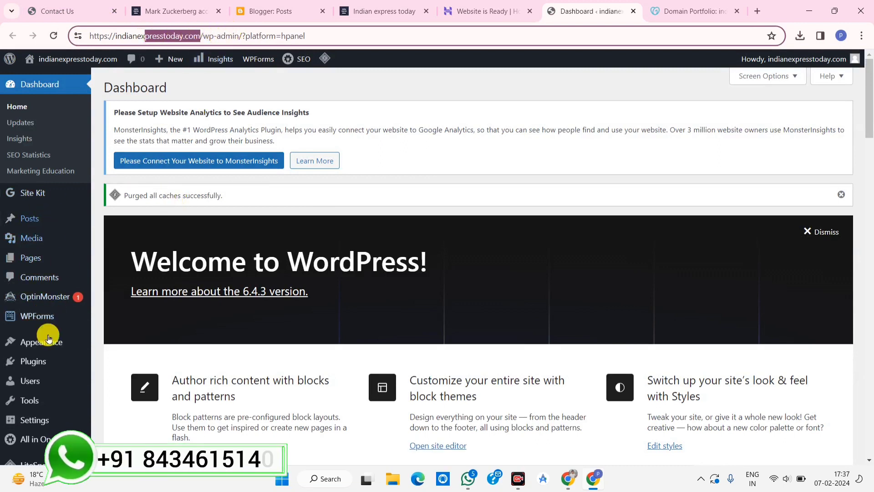
{"action": "mouse_move", "coordinate": [33, 195]}
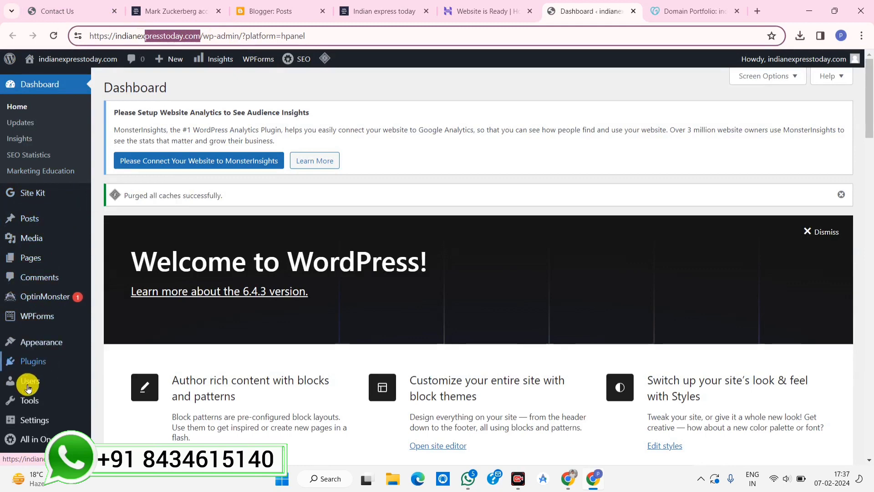
{"action": "mouse_move", "coordinate": [59, 218]}
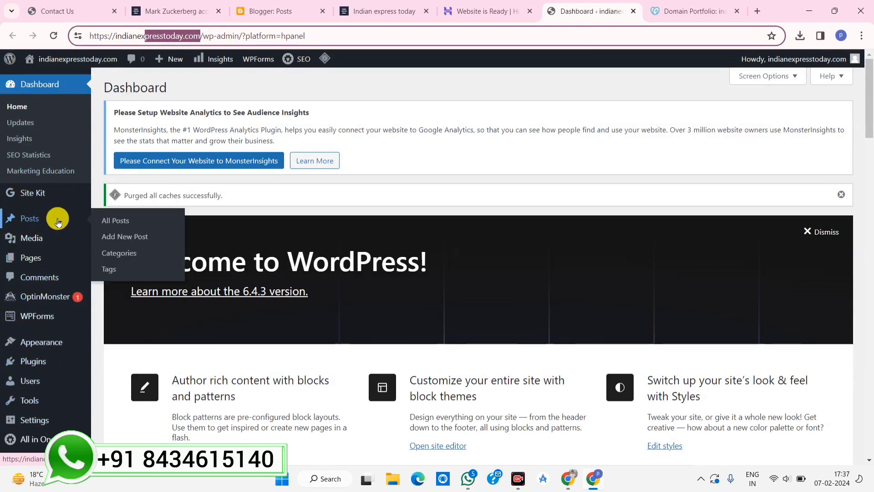
{"action": "left_click", "coordinate": [101, 221]}
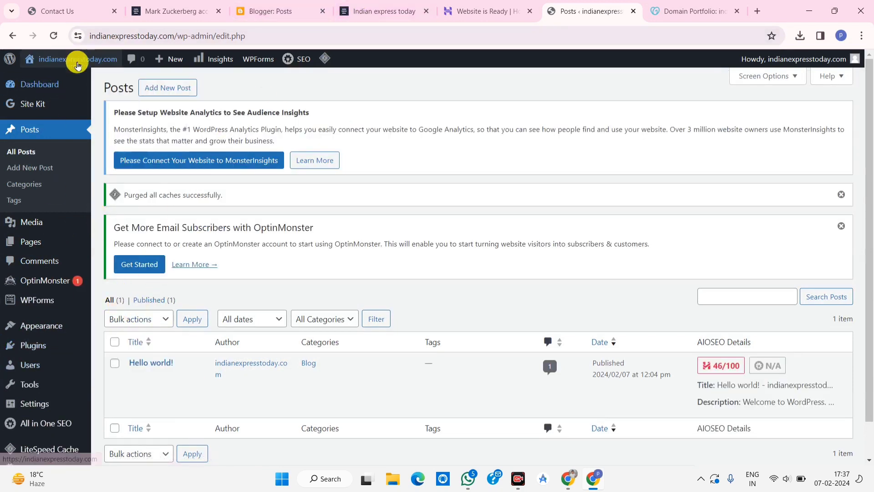
View the live indianexpresstoday.com site in a new tab and copy its address.
{"action": "mouse_move", "coordinate": [73, 59]}
{"action": "right_click", "coordinate": [58, 84]}
{"action": "left_click", "coordinate": [58, 88]}
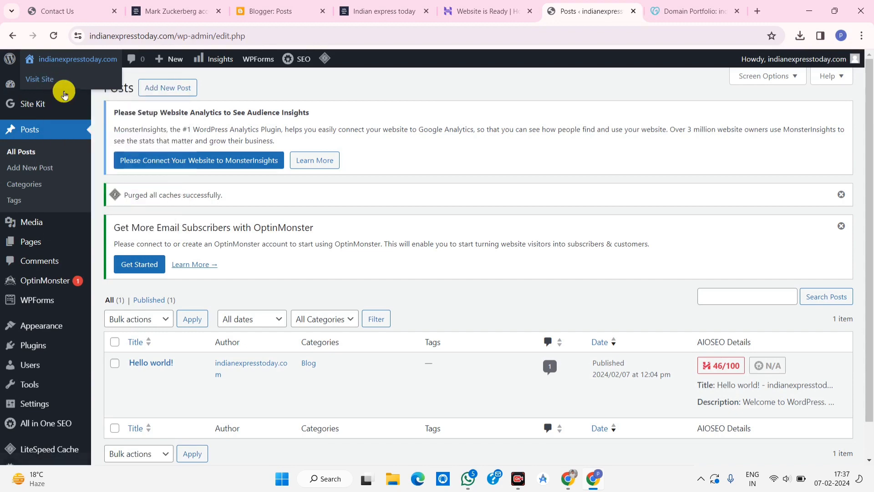
{"action": "left_click", "coordinate": [612, 9]}
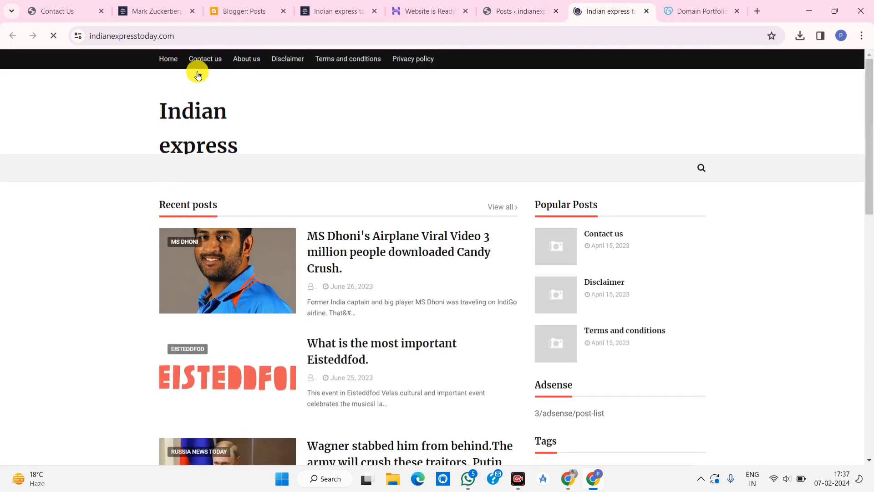
{"action": "left_click", "coordinate": [184, 36]}
{"action": "right_click", "coordinate": [184, 36]}
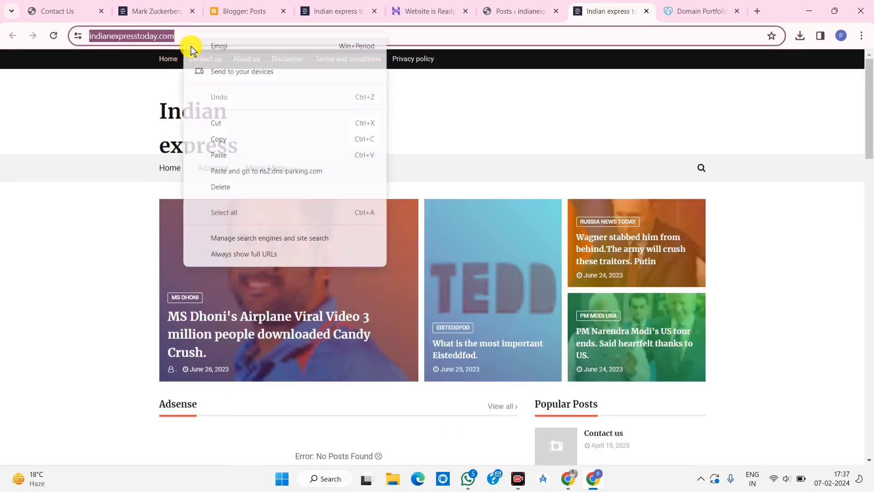
{"action": "left_click", "coordinate": [226, 137]}
Open the WordPress permalink settings, choose the Month and name structure, and save the changes.
{"action": "key", "text": "ctrl+shift+Tab"}
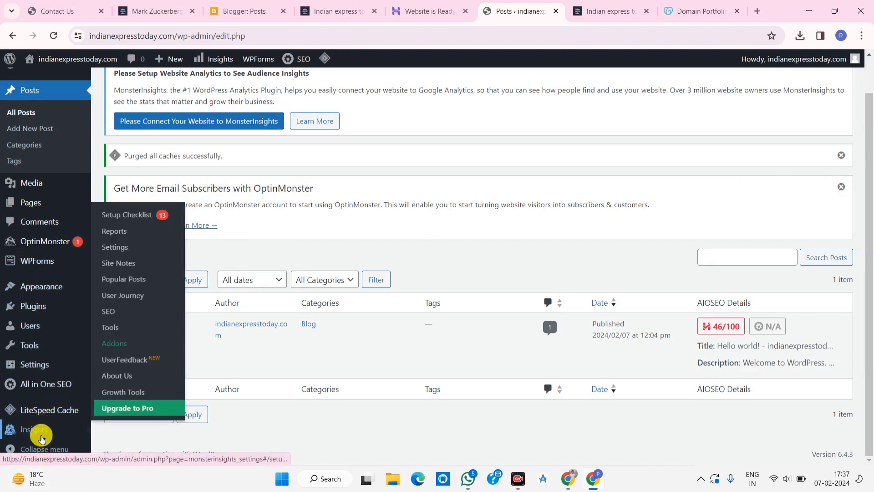
{"action": "mouse_move", "coordinate": [40, 364]}
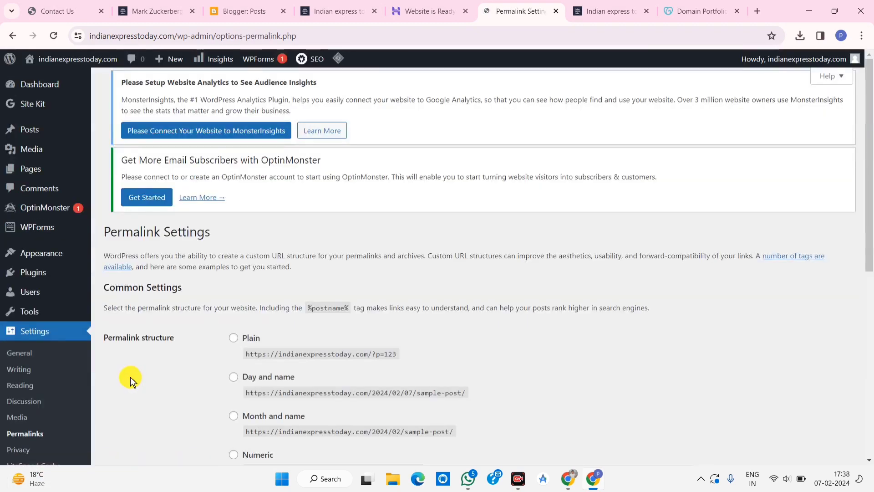
{"action": "scroll", "coordinate": [341, 310], "scroll_direction": "down", "scroll_amount": 4}
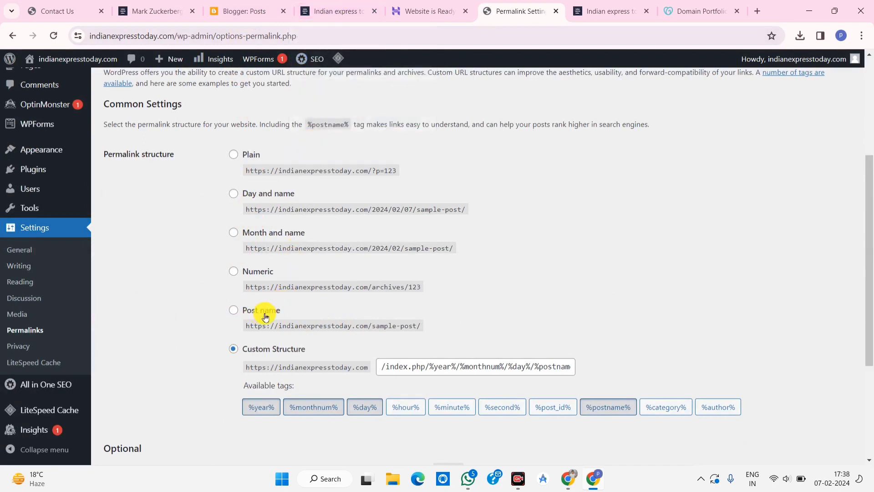
{"action": "left_click", "coordinate": [271, 234]}
{"action": "scroll", "coordinate": [513, 332], "scroll_direction": "down", "scroll_amount": 4}
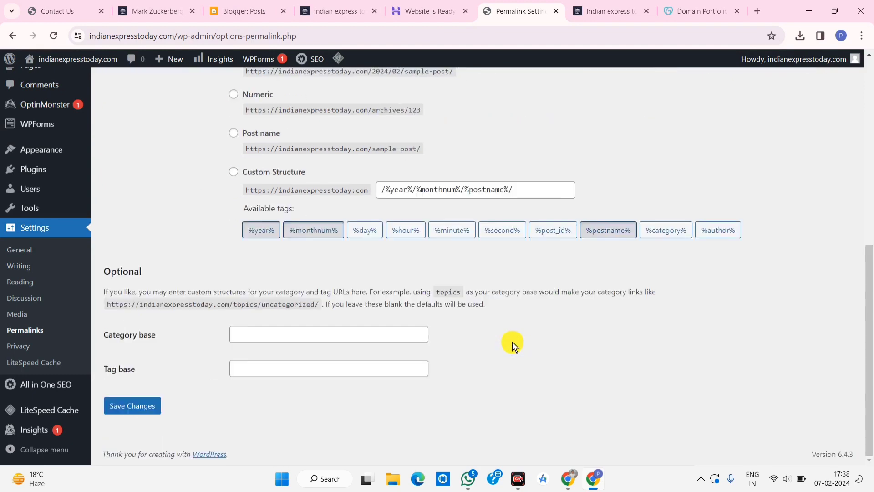
{"action": "left_click", "coordinate": [125, 405]}
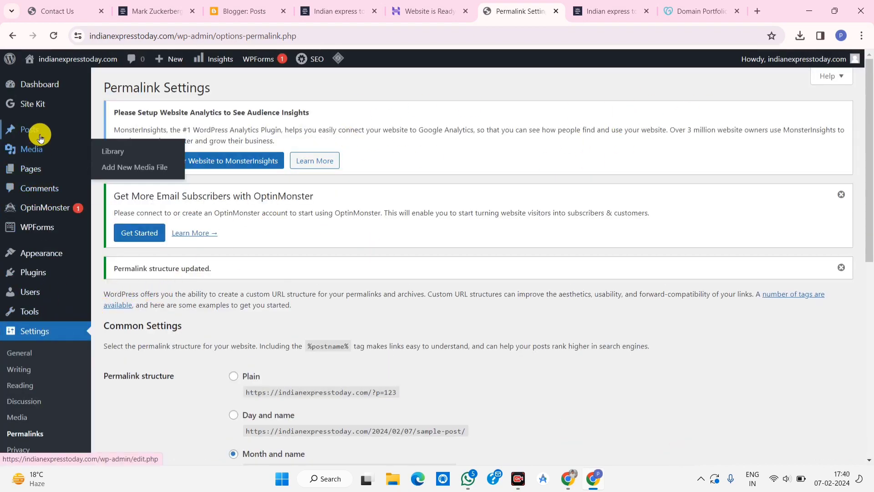
Install the Blogger importer from the WordPress import tools and run it.
{"action": "mouse_move", "coordinate": [45, 134]}
{"action": "scroll", "coordinate": [60, 391], "scroll_direction": "down", "scroll_amount": 10}
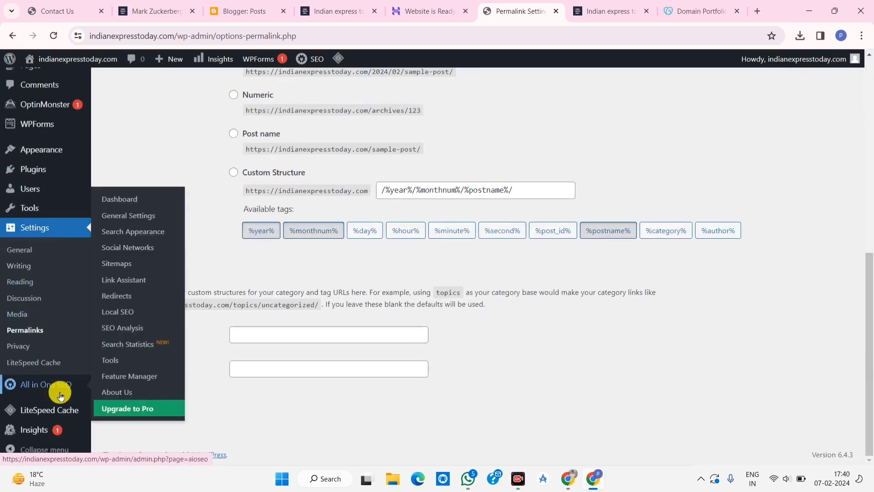
{"action": "mouse_move", "coordinate": [34, 170]}
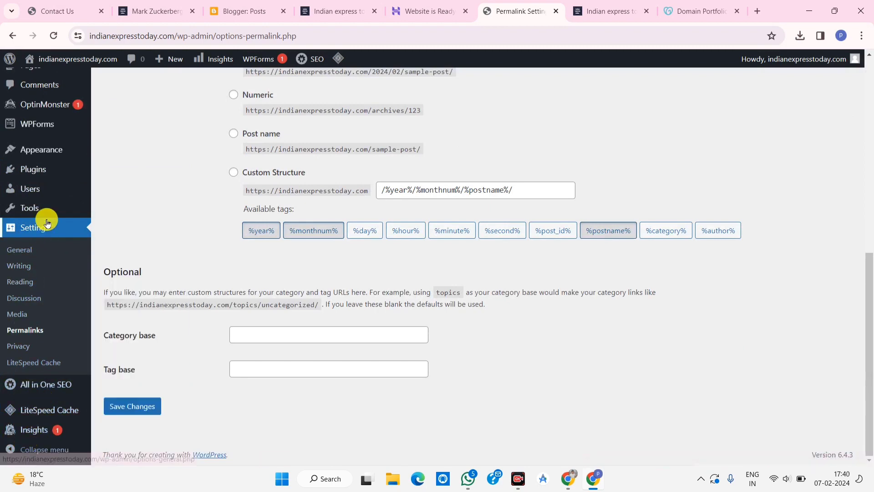
{"action": "left_click", "coordinate": [35, 250]}
{"action": "mouse_move", "coordinate": [40, 314]}
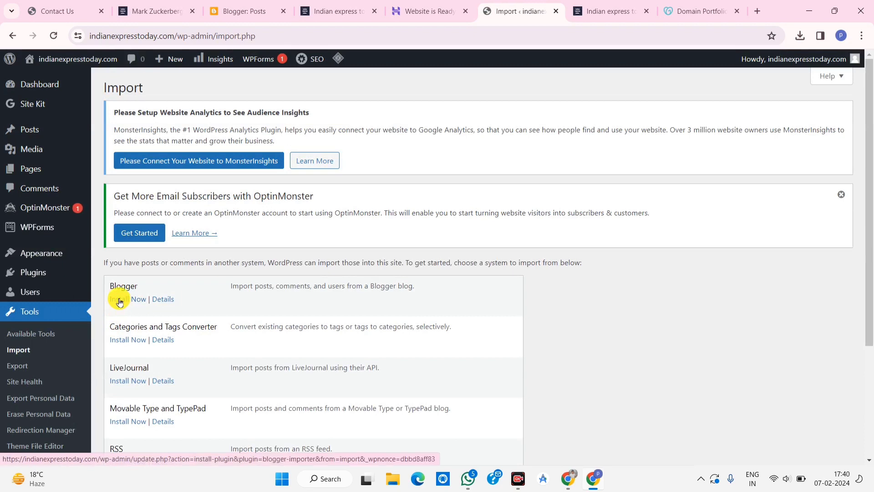
{"action": "left_click", "coordinate": [120, 301]}
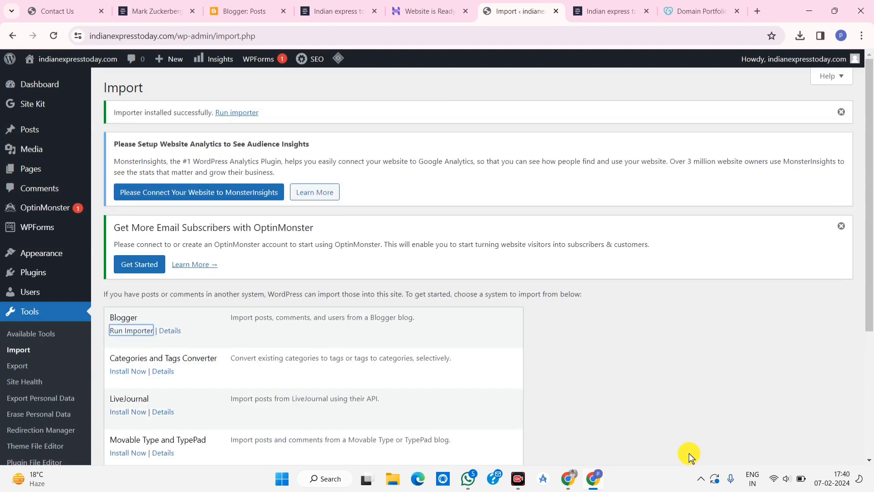
{"action": "left_click", "coordinate": [135, 331]}
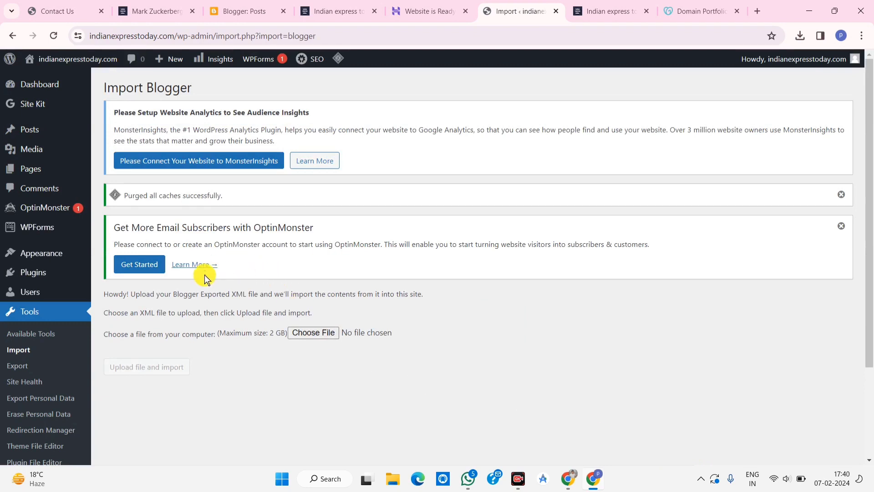
Dismiss the cache and OptinMonster notices, then choose blog-02-07-2024 (1).xml as the Blogger export and upload it for import.
{"action": "left_click", "coordinate": [842, 195]}
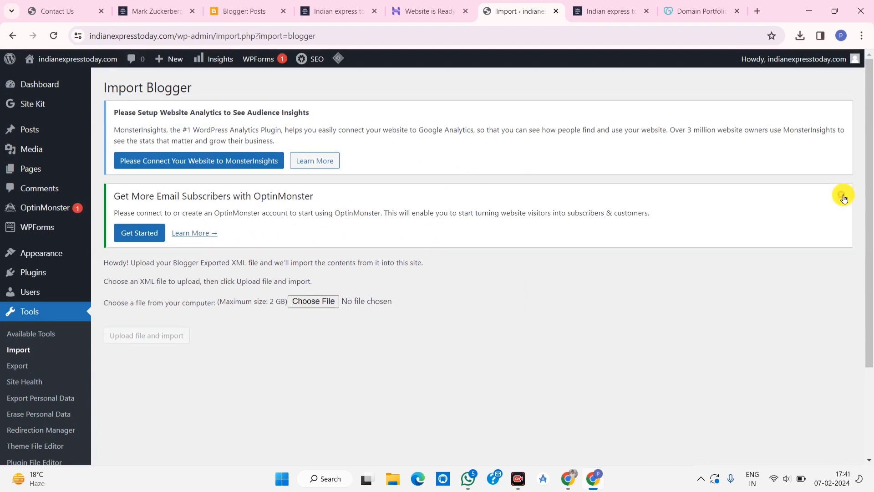
{"action": "left_click", "coordinate": [841, 196]}
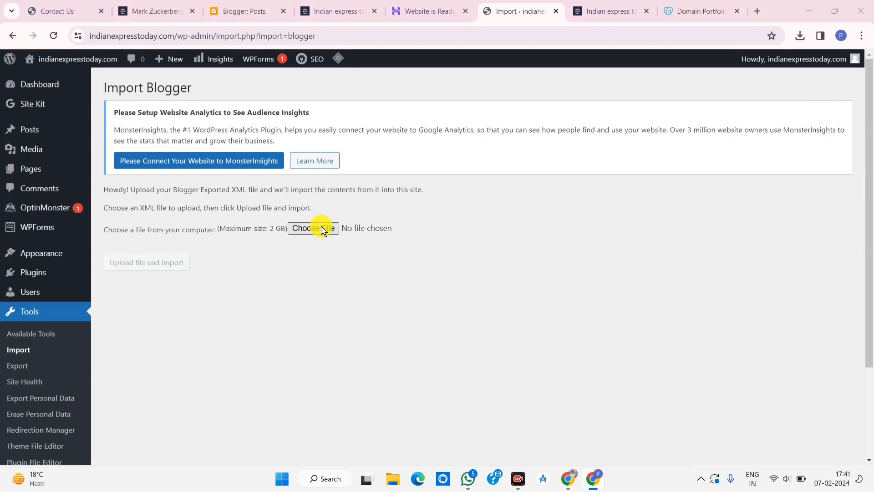
{"action": "left_click", "coordinate": [313, 228]}
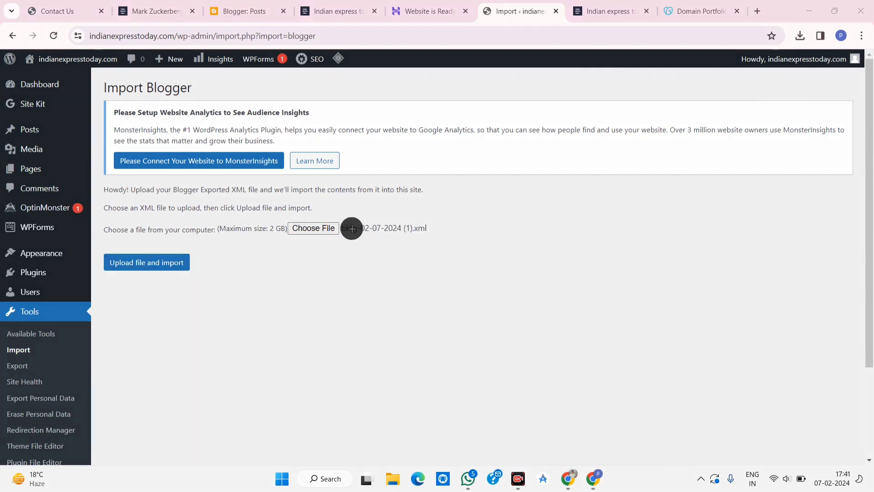
{"action": "left_click_drag", "start_coordinate": [337, 221], "coordinate": [460, 235]}
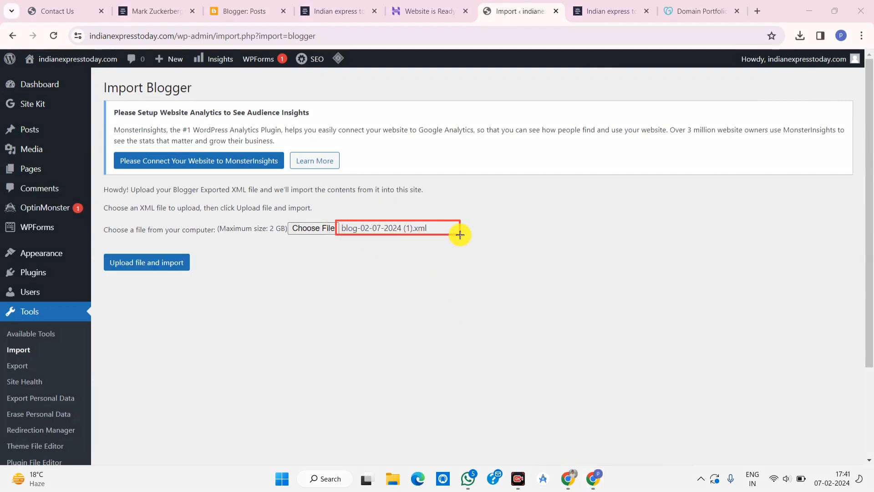
{"action": "left_click_drag", "start_coordinate": [410, 220], "coordinate": [443, 234]}
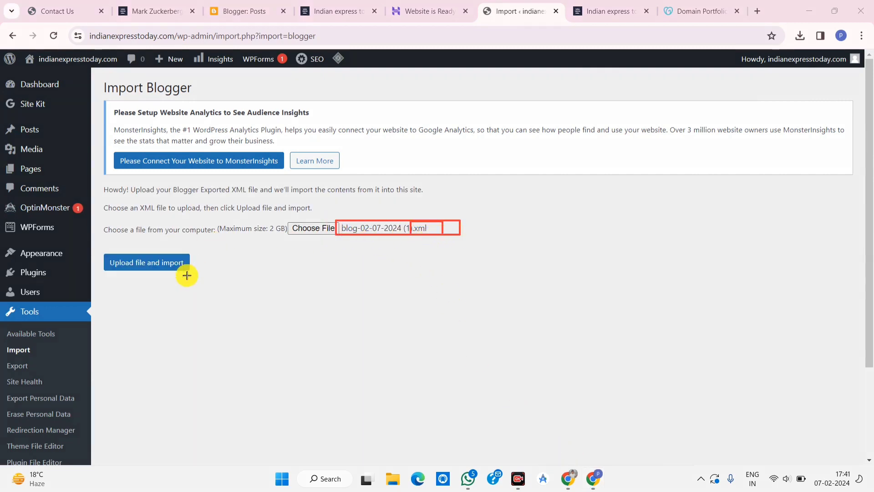
{"action": "left_click_drag", "start_coordinate": [97, 251], "coordinate": [220, 272]}
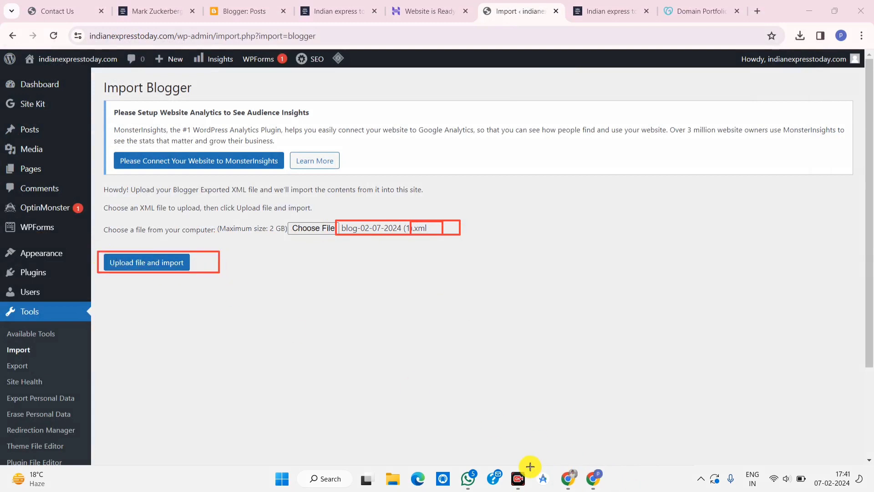
{"action": "left_click", "coordinate": [178, 264]}
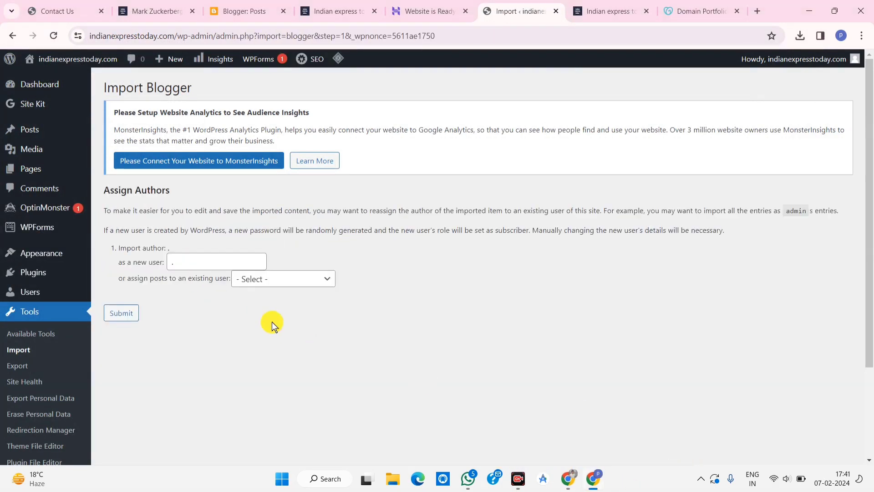
Assign the imported posts to the existing user indianexpresstoday.com and submit the import.
{"action": "left_click", "coordinate": [278, 282]}
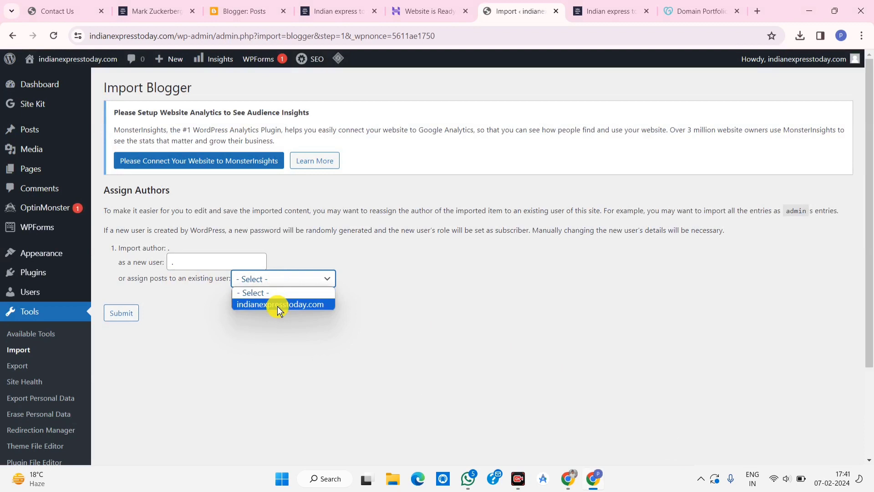
{"action": "left_click", "coordinate": [277, 303]}
{"action": "left_click", "coordinate": [120, 315]}
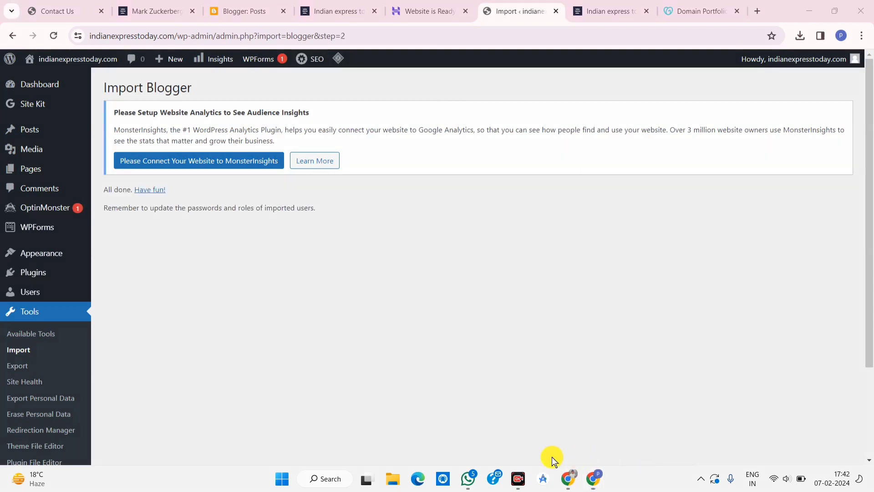
{"action": "left_click_drag", "start_coordinate": [98, 184], "coordinate": [206, 197]}
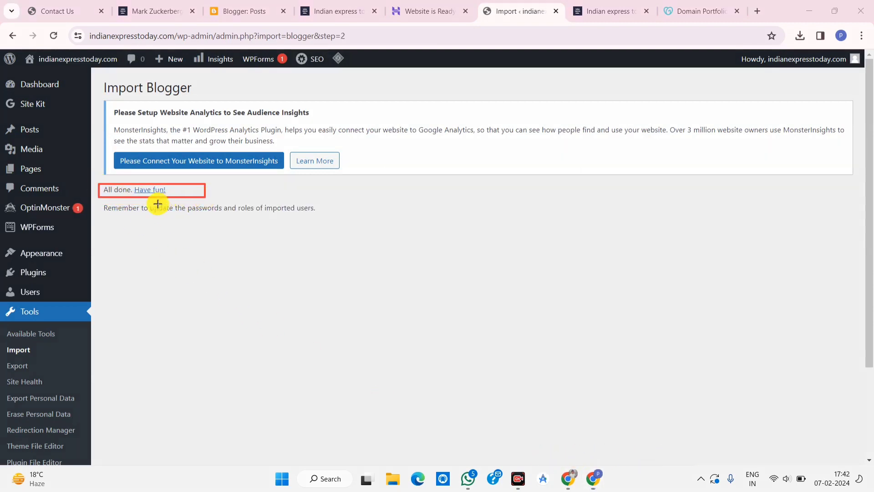
{"action": "mouse_move", "coordinate": [117, 200]}
{"action": "left_mouse_down"}
{"action": "mouse_move", "coordinate": [160, 213]}
{"action": "mouse_move", "coordinate": [366, 220]}
{"action": "left_mouse_up"}
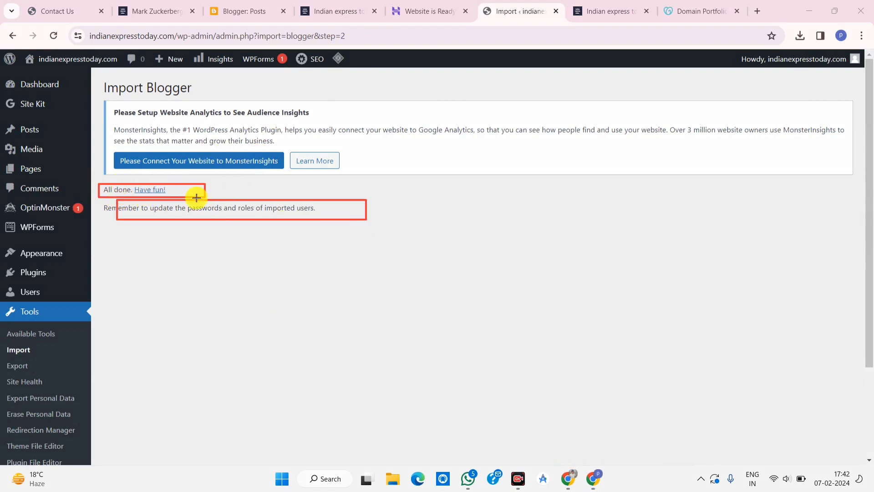
{"action": "left_click_drag", "start_coordinate": [121, 183], "coordinate": [367, 245]}
{"action": "mouse_move", "coordinate": [219, 190]}
{"action": "left_mouse_down"}
{"action": "mouse_move", "coordinate": [356, 236]}
{"action": "mouse_move", "coordinate": [332, 212]}
{"action": "left_mouse_up"}
{"action": "key", "text": "Escape"}
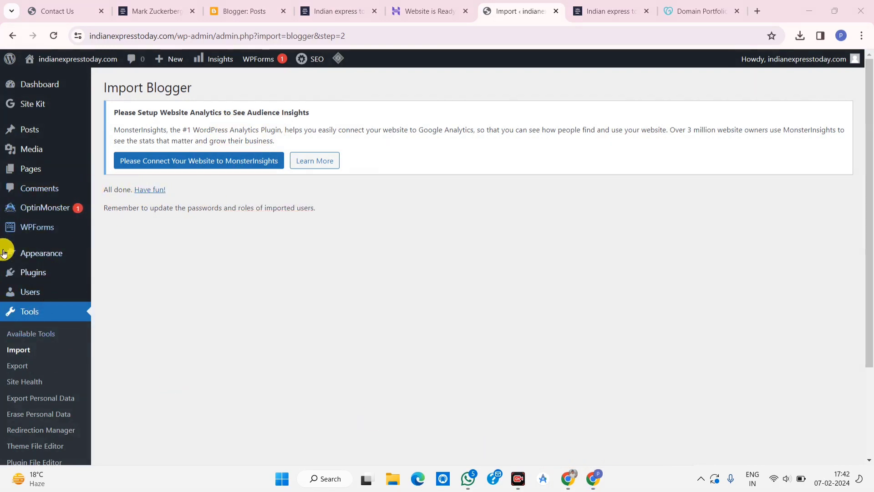
Open the list of all WordPress posts and compare its post count with the Blogger post list.
{"action": "mouse_move", "coordinate": [21, 129]}
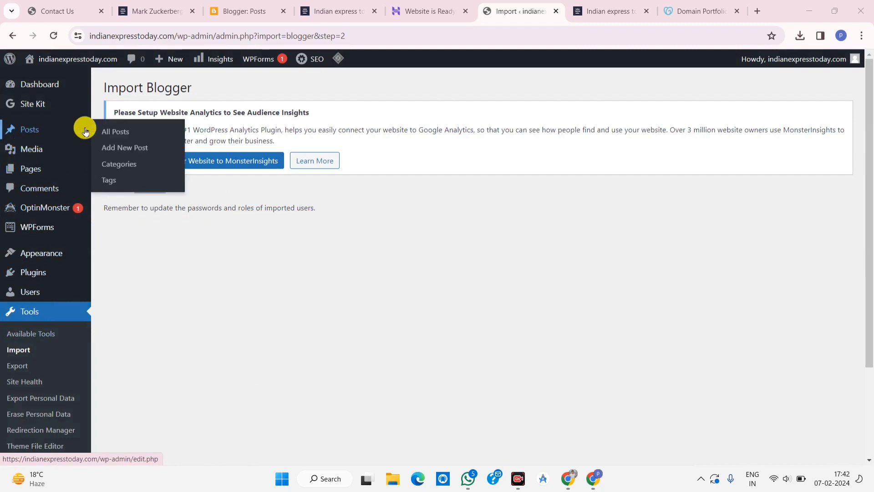
{"action": "left_click", "coordinate": [163, 145]}
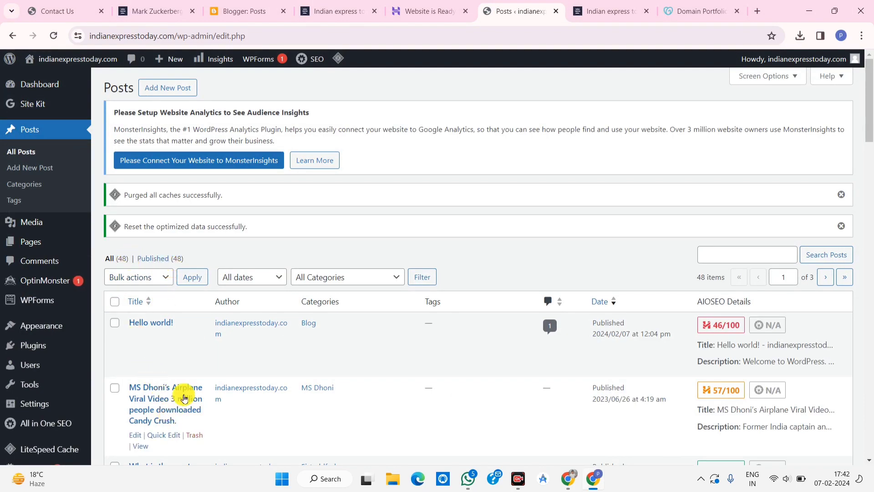
{"action": "scroll", "coordinate": [186, 399], "scroll_direction": "down", "scroll_amount": 10}
{"action": "scroll", "coordinate": [185, 400], "scroll_direction": "up", "scroll_amount": 10}
{"action": "left_click", "coordinate": [264, 9]}
{"action": "scroll", "coordinate": [314, 285], "scroll_direction": "up", "scroll_amount": 15}
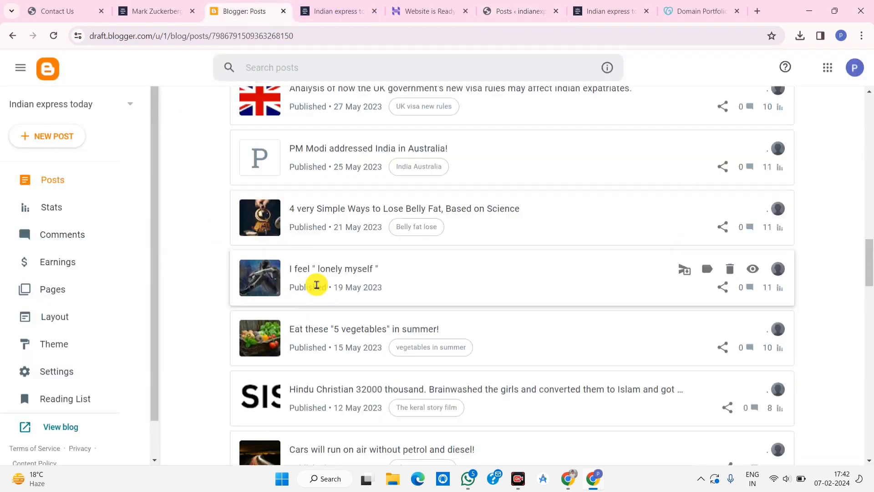
{"action": "left_click", "coordinate": [266, 115]}
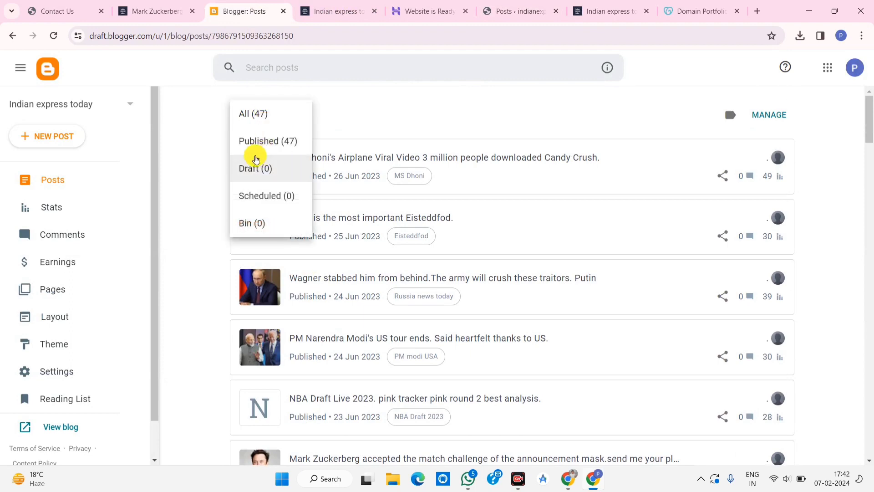
{"action": "left_click", "coordinate": [513, 10]}
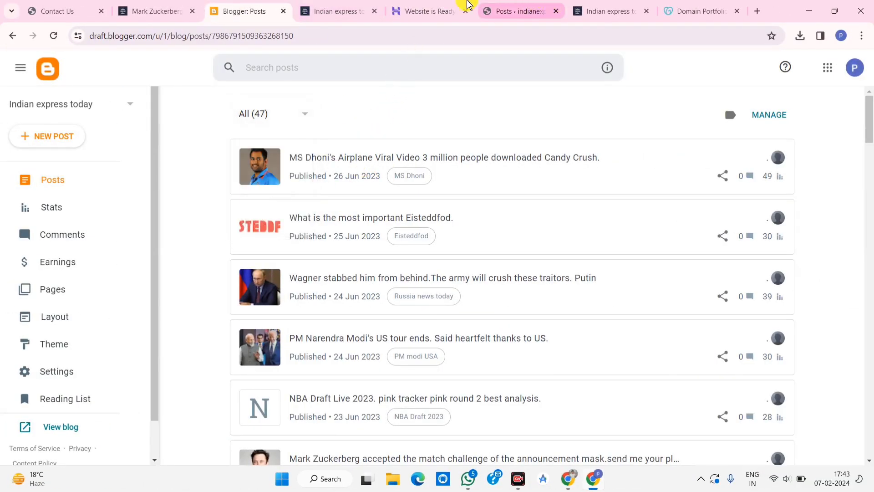
{"action": "left_click", "coordinate": [459, 6]}
{"action": "left_click", "coordinate": [518, 10]}
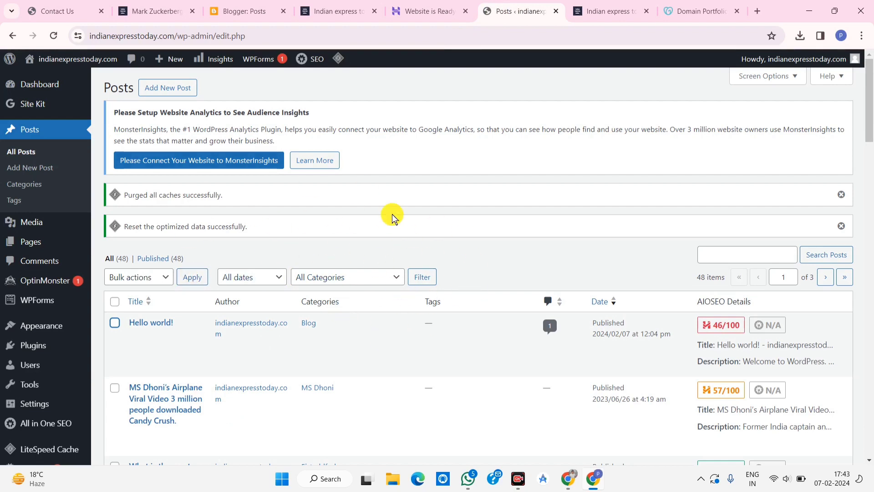
Review the GoDaddy nameservers, the Blogger posts and the Hostinger setup page, and return to the WordPress posts list.
{"action": "left_click", "coordinate": [703, 9]}
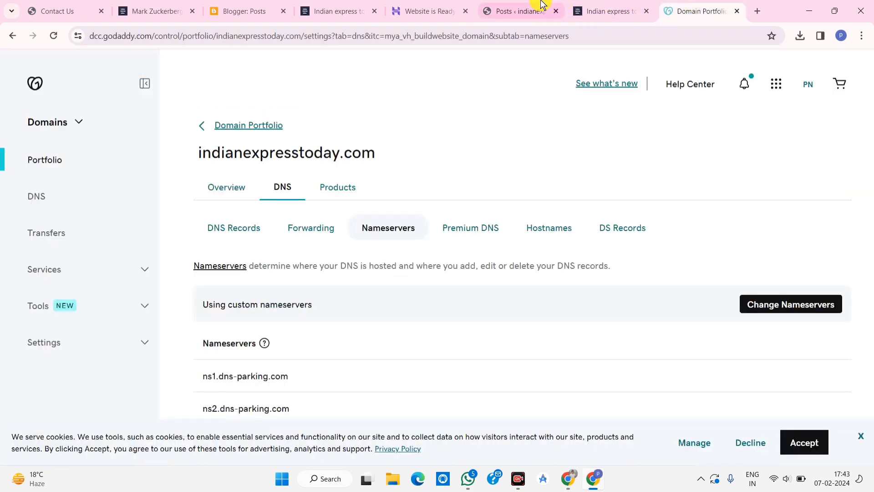
{"action": "left_click", "coordinate": [514, 7]}
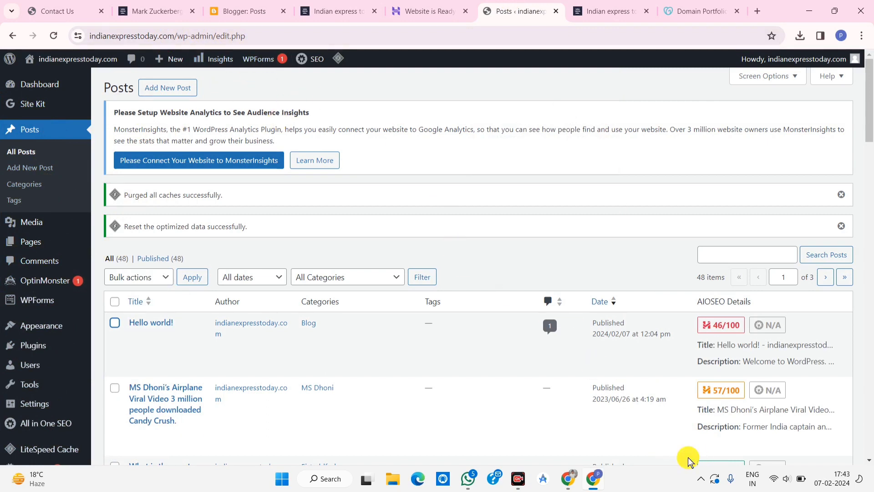
{"action": "left_click", "coordinate": [252, 9]}
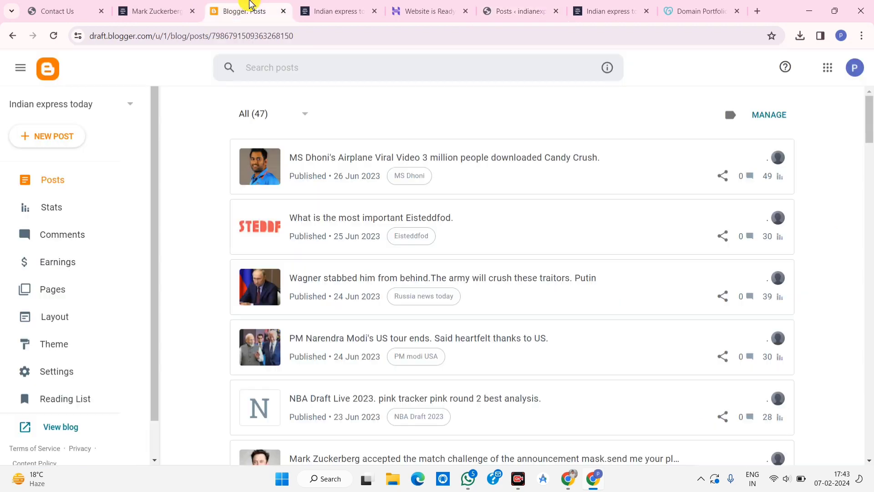
{"action": "left_click", "coordinate": [410, 9]}
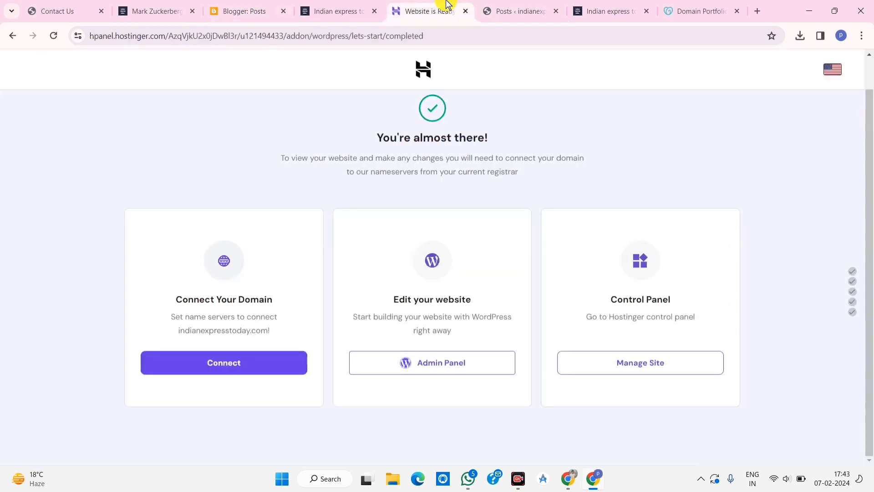
{"action": "left_click", "coordinate": [492, 9]}
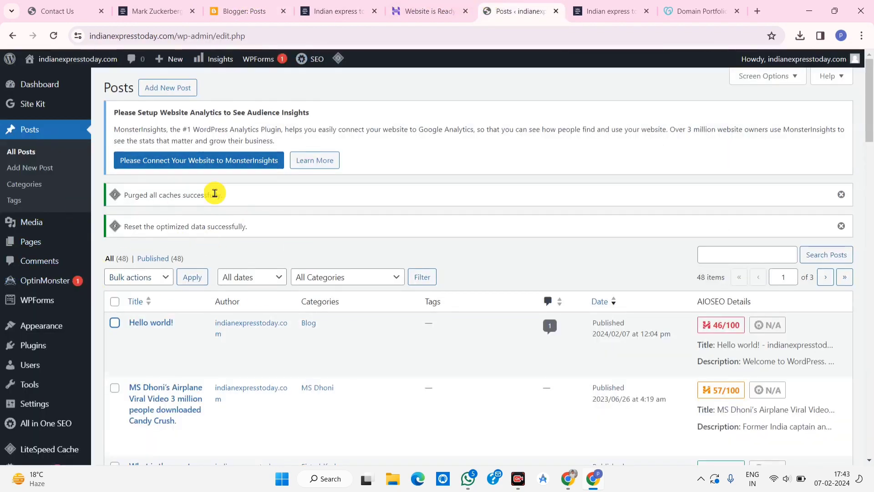